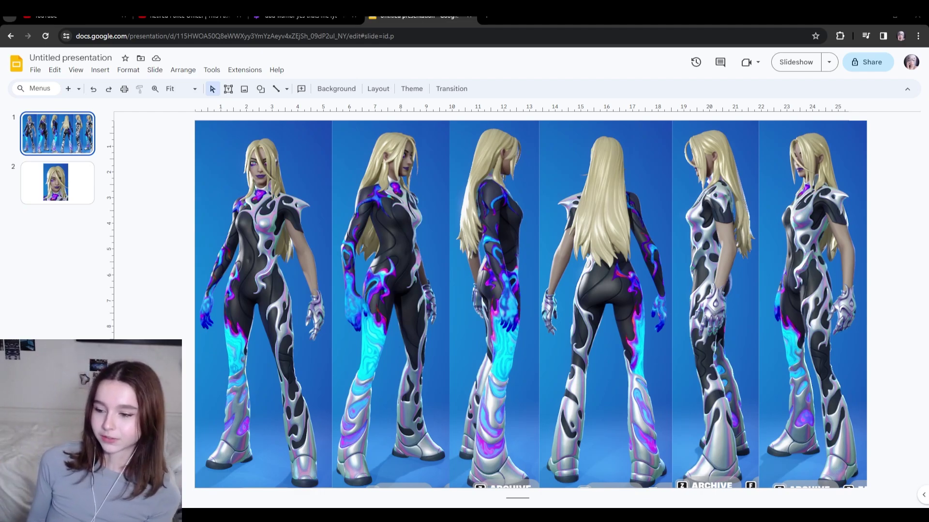
- Open the second reference slide with the close-up of the character's face
{"action": "left_click", "coordinate": [57, 192]}
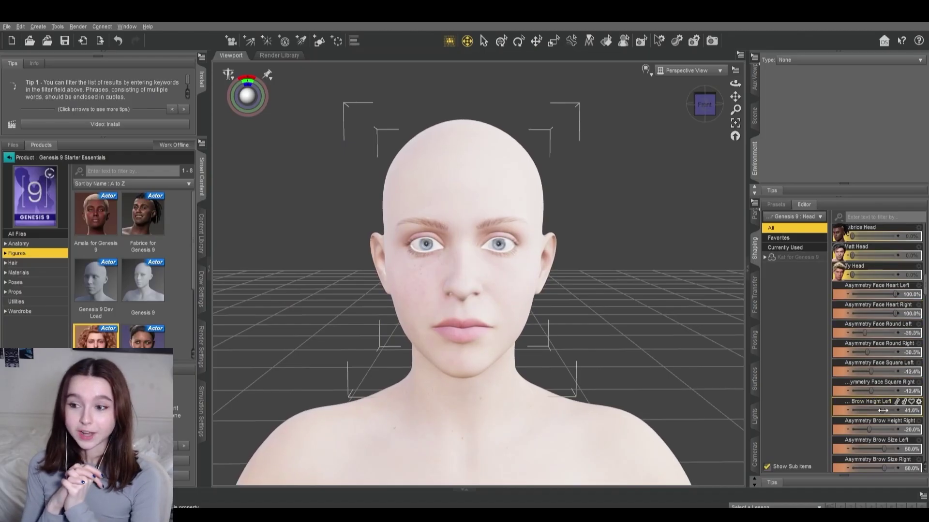
- Adjust the head's asymmetry brow height morph, and undo and redo the latest eye-shape change to compare it
{"action": "left_click_drag", "start_coordinate": [868, 430], "coordinate": [901, 413]}
{"action": "scroll", "coordinate": [874, 429], "scroll_direction": "down", "scroll_amount": 3}
{"action": "scroll", "coordinate": [890, 415], "scroll_direction": "down", "scroll_amount": 5}
{"action": "key", "text": "ctrl+z"}
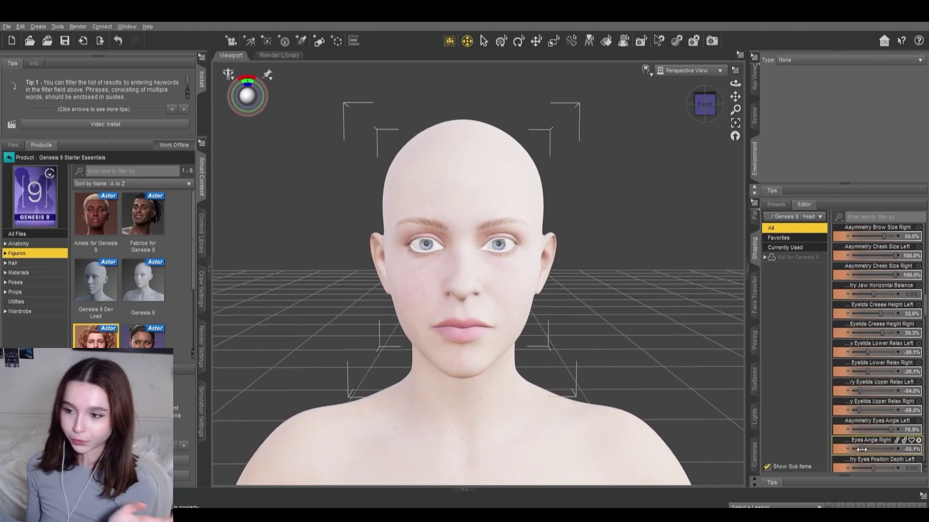
{"action": "key", "text": "ctrl+y"}
{"action": "scroll", "coordinate": [822, 358], "scroll_direction": "down", "scroll_amount": 1}
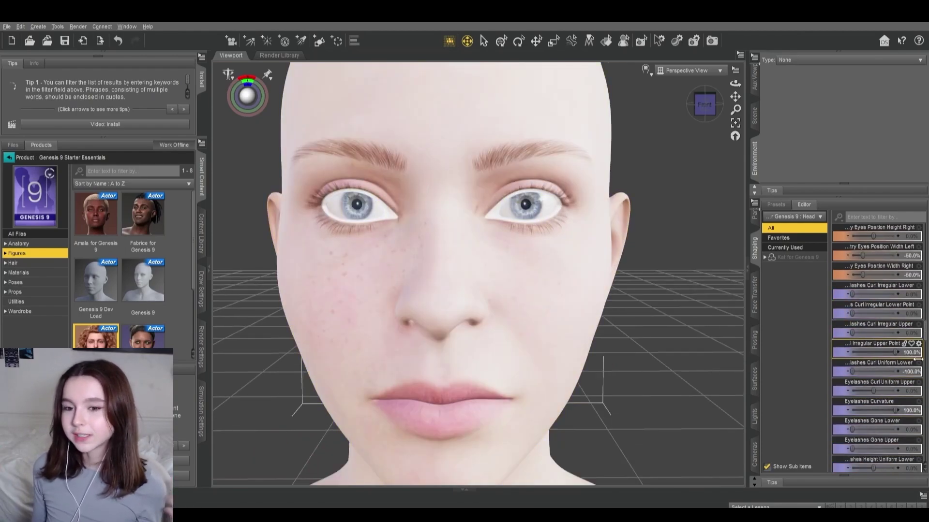
{"action": "scroll", "coordinate": [876, 387], "scroll_direction": "down", "scroll_amount": 10}
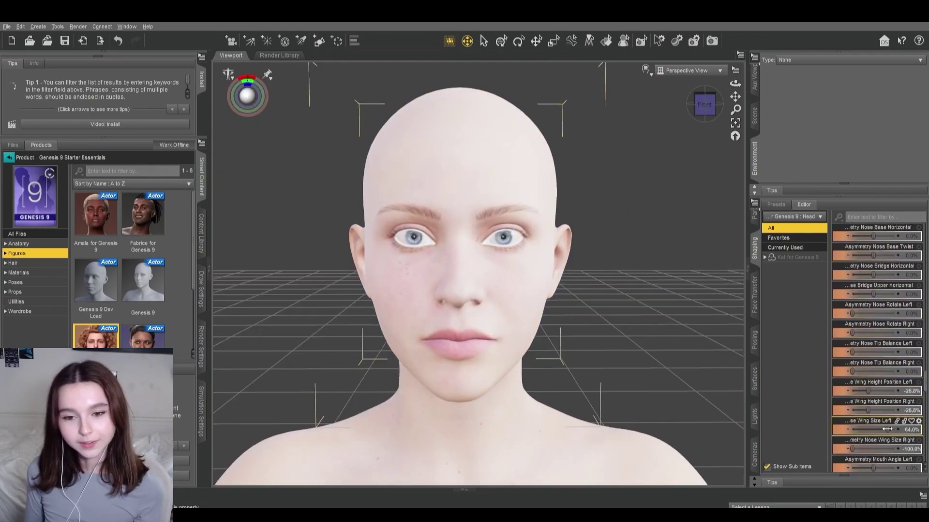
- Set both asymmetry nose wing size morphs to -100% and adjust the Asymmetry Face Round Right morph
{"action": "left_click_drag", "start_coordinate": [872, 410], "coordinate": [874, 410]}
{"action": "scroll", "coordinate": [874, 410], "scroll_direction": "down", "scroll_amount": 3}
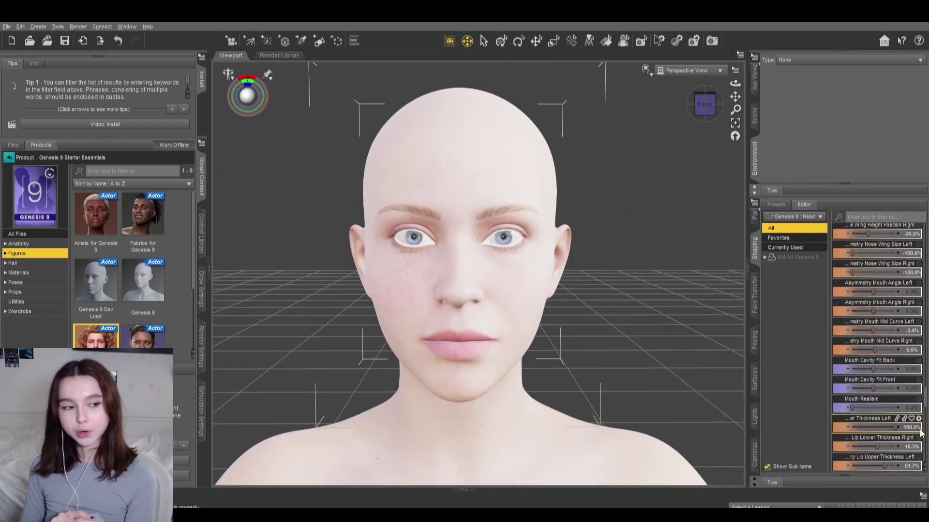
{"action": "left_click", "coordinate": [857, 375]}
{"action": "scroll", "coordinate": [877, 364], "scroll_direction": "down", "scroll_amount": 5}
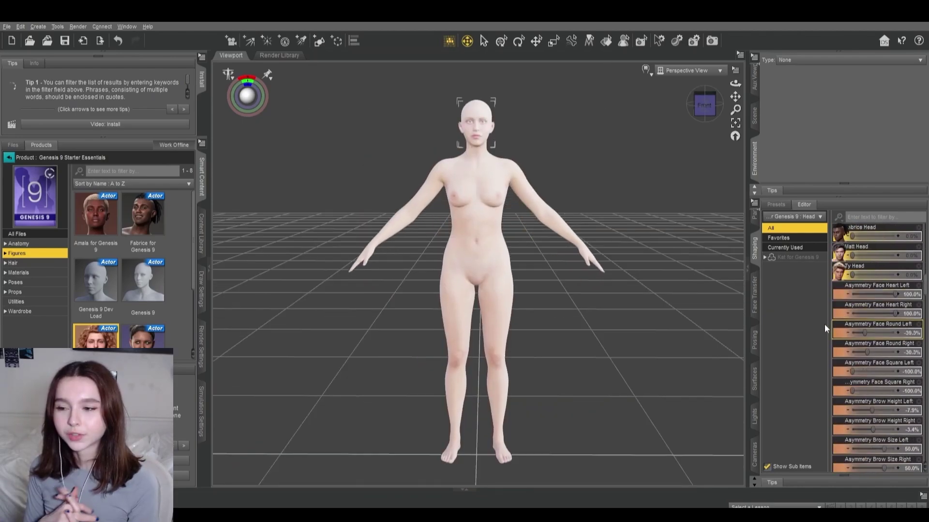
{"action": "left_click_drag", "start_coordinate": [852, 350], "coordinate": [860, 350]}
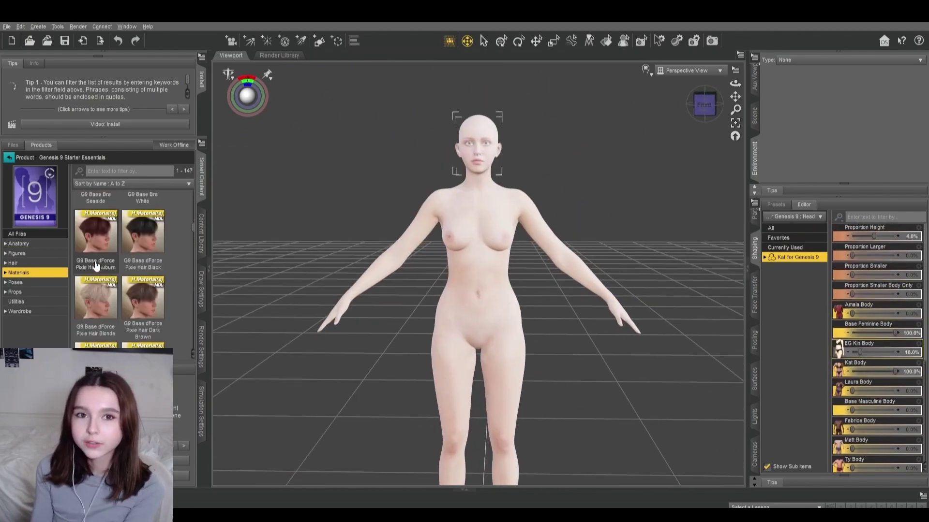
- Browse the Genesis 9 Starter Essentials materials for suitable skin, eye and eyelash options
{"action": "scroll", "coordinate": [95, 265], "scroll_direction": "down", "scroll_amount": 3}
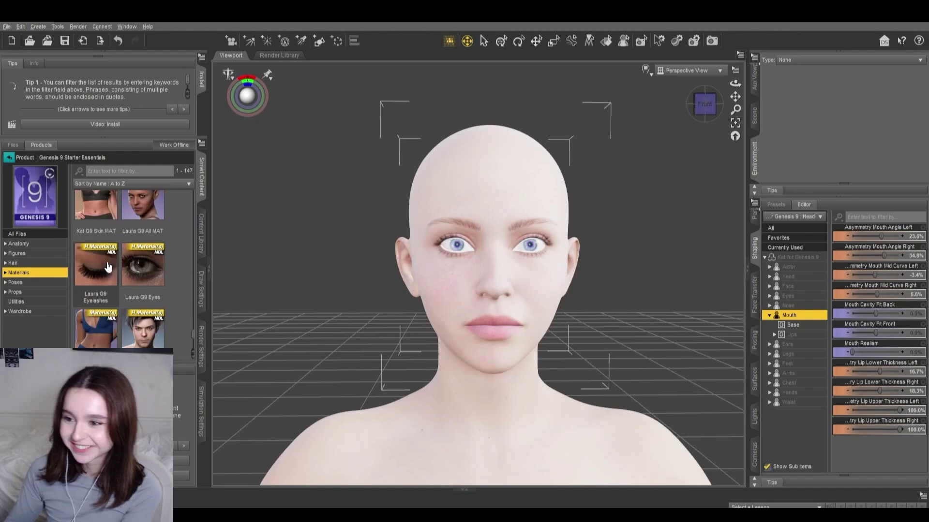
{"action": "scroll", "coordinate": [108, 267], "scroll_direction": "up", "scroll_amount": 10}
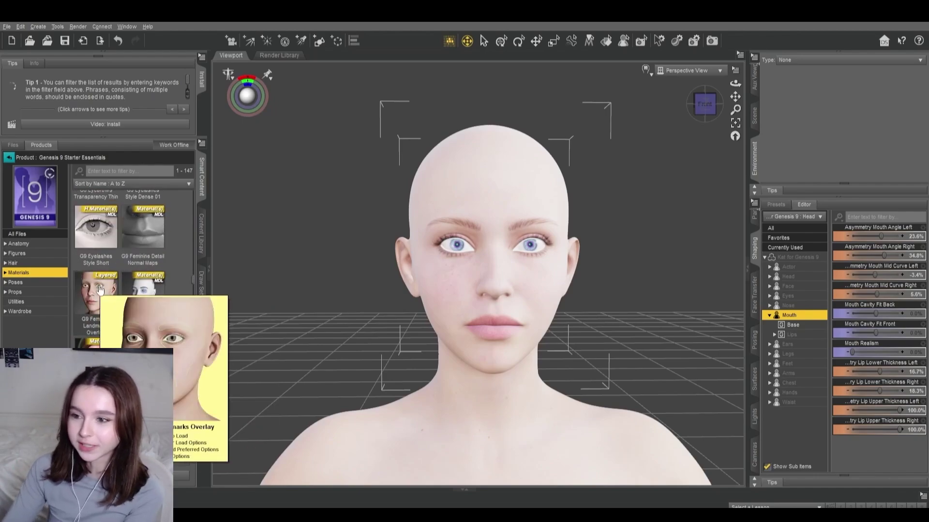
{"action": "scroll", "coordinate": [102, 282], "scroll_direction": "up", "scroll_amount": 5}
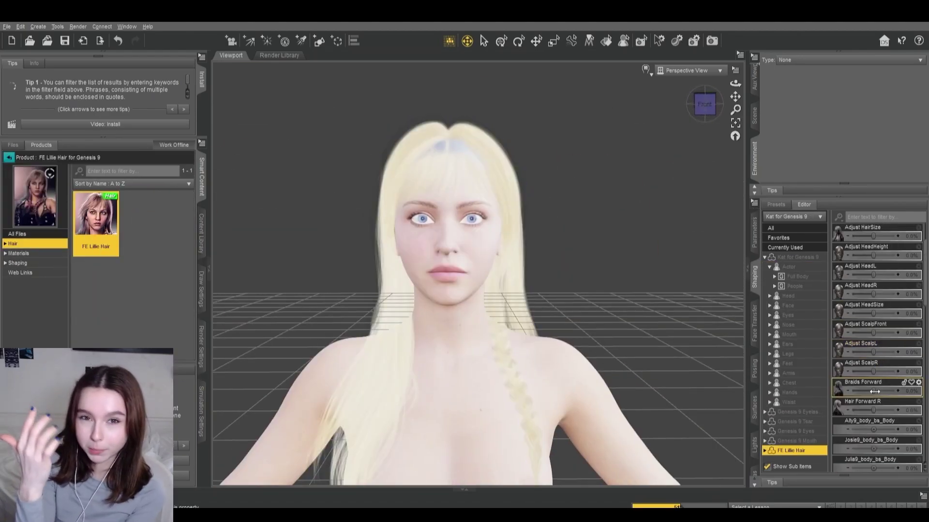
- Set the FE Lillie Hair's Hair Forward R morph to -100% and browse the hair's color materials
{"action": "left_click_drag", "start_coordinate": [873, 410], "coordinate": [780, 414]}
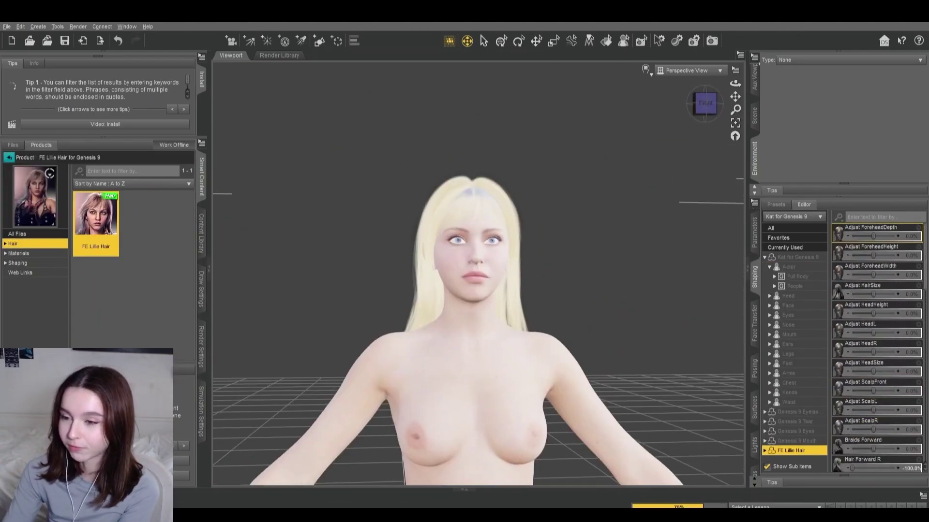
{"action": "left_click", "coordinate": [10, 256]}
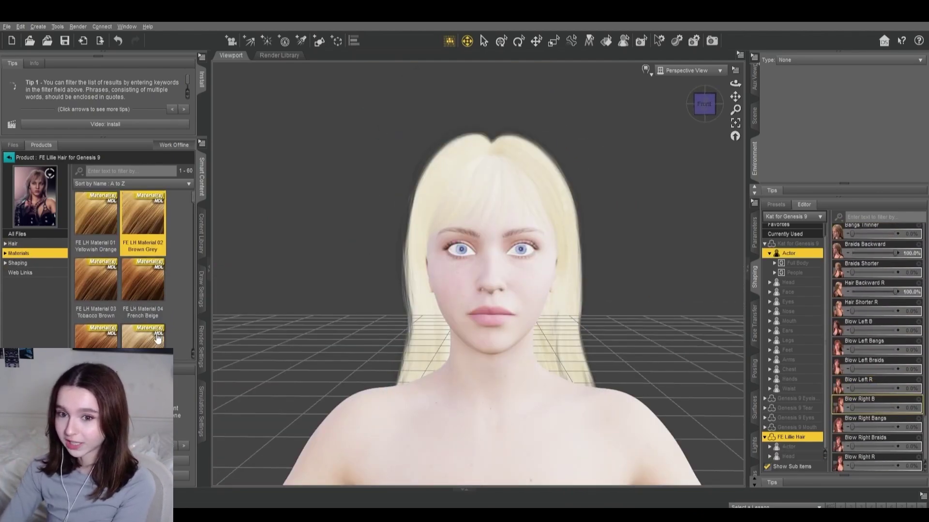
{"action": "scroll", "coordinate": [176, 297], "scroll_direction": "down", "scroll_amount": 10}
- Show the figure's facial morphs and try Genesis 9 Starter Essentials skin materials on the character
{"action": "left_click", "coordinate": [788, 305]}
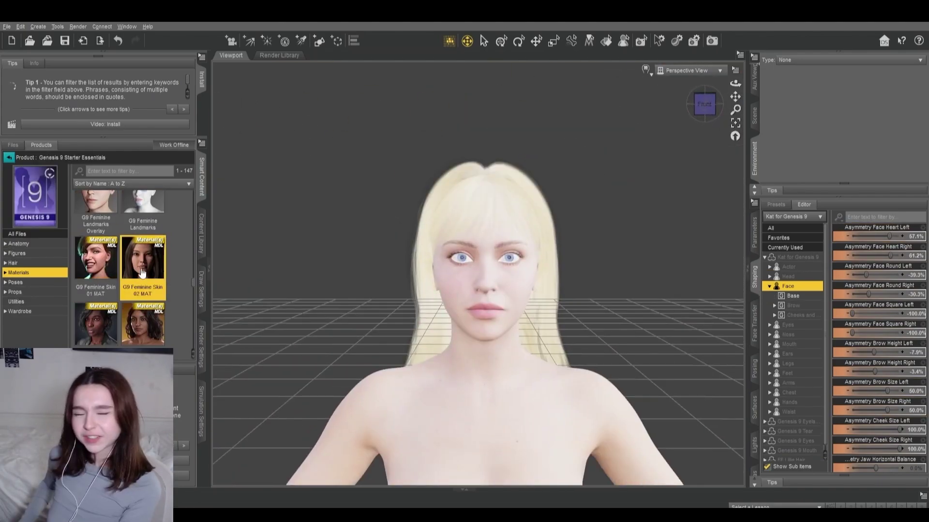
{"action": "scroll", "coordinate": [669, 360], "scroll_direction": "up", "scroll_amount": 3}
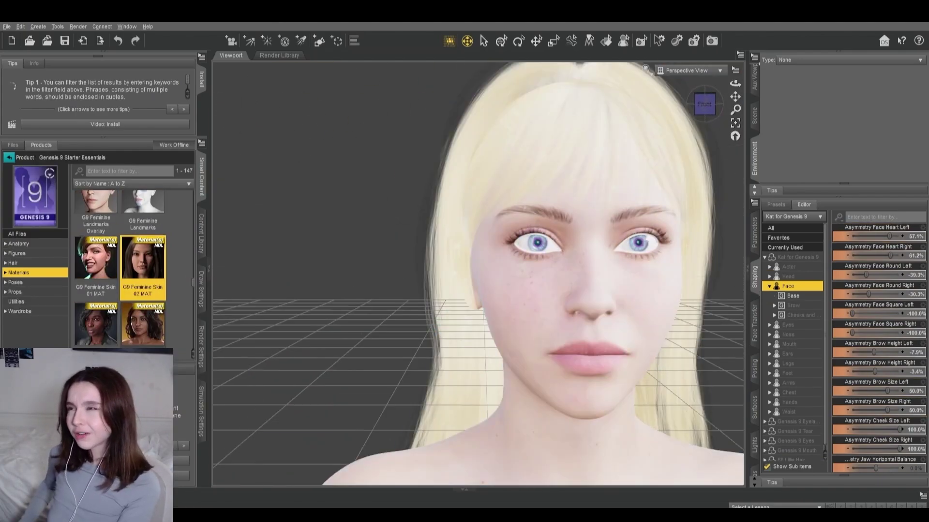
{"action": "scroll", "coordinate": [176, 300], "scroll_direction": "down", "scroll_amount": 10}
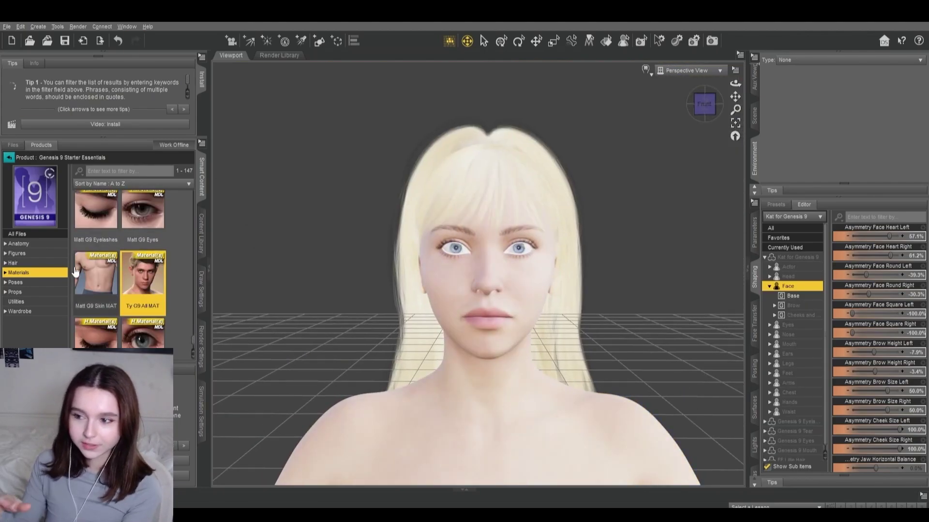
{"action": "scroll", "coordinate": [75, 271], "scroll_direction": "down", "scroll_amount": 5}
{"action": "left_click", "coordinate": [97, 264]}
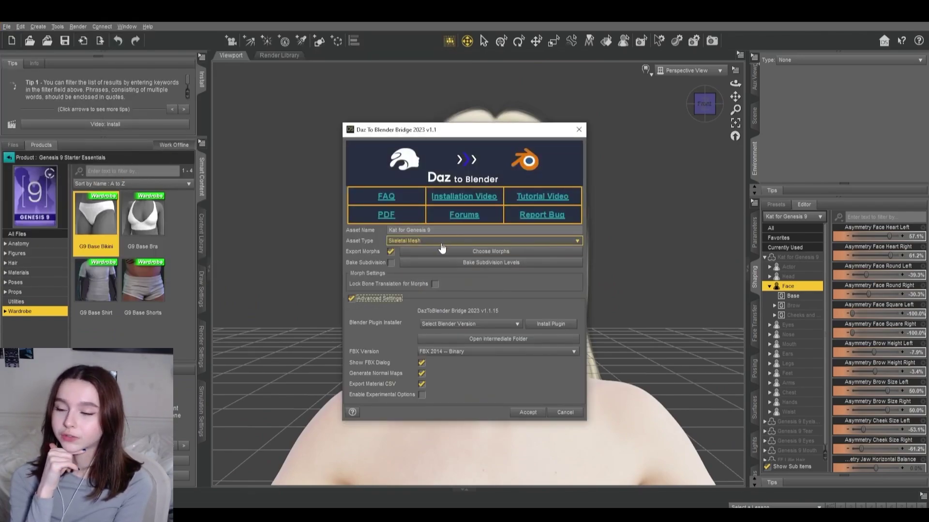
- Switch to Blender, import the exported Genesis 9 figure and add a node to its FE Lillie Hair bangs material
{"action": "left_click", "coordinate": [724, 85]}
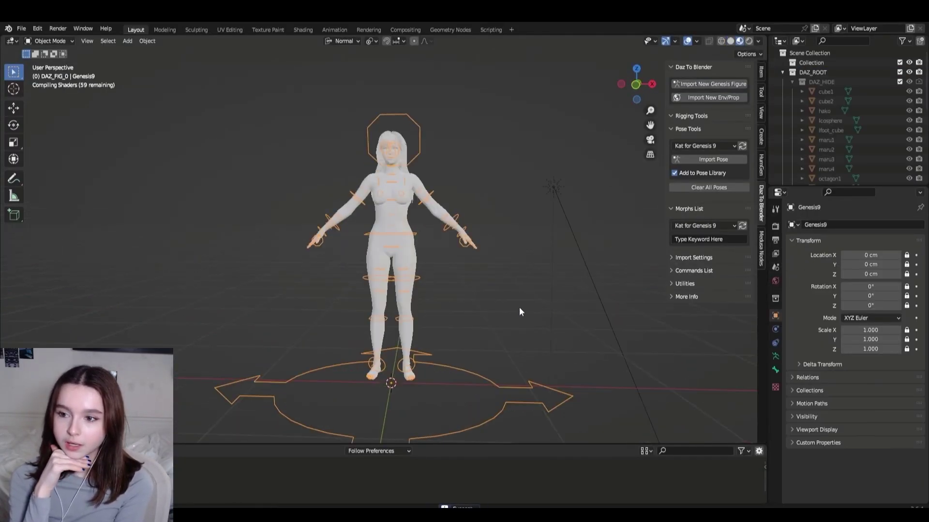
{"action": "scroll", "coordinate": [382, 120], "scroll_direction": "up", "scroll_amount": 3}
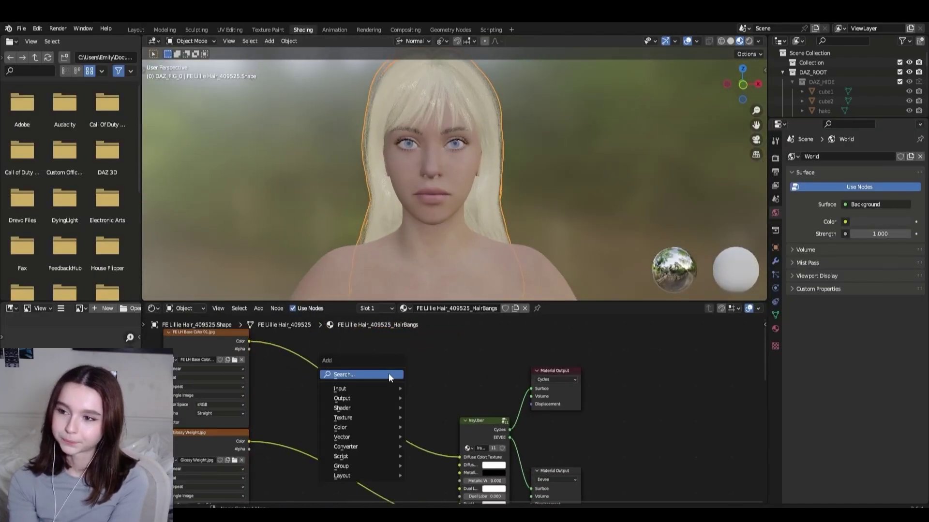
{"action": "left_click", "coordinate": [388, 374]}
{"action": "left_click", "coordinate": [413, 411]}
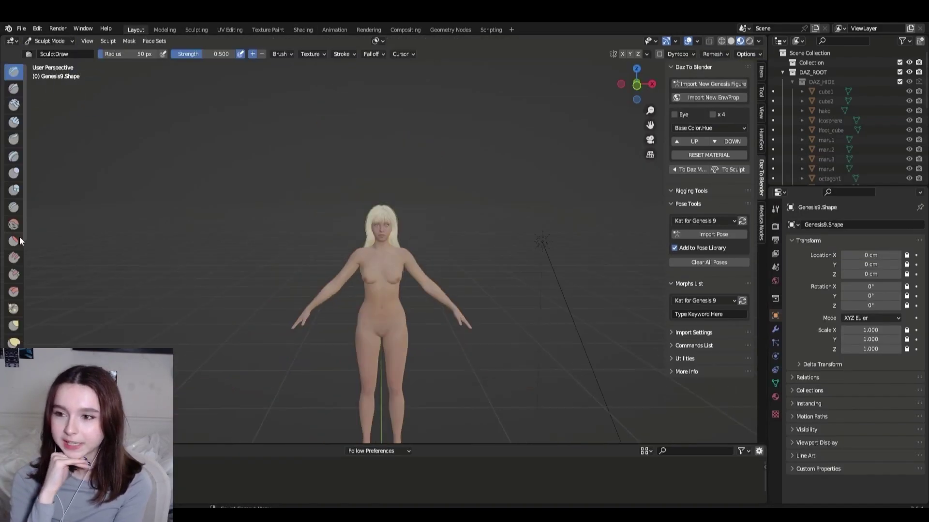
- Work on the figure's face with the Smooth sculpt brush at strength 0.456 and leave Sculpt Mode
{"action": "scroll", "coordinate": [416, 233], "scroll_direction": "up", "scroll_amount": 4}
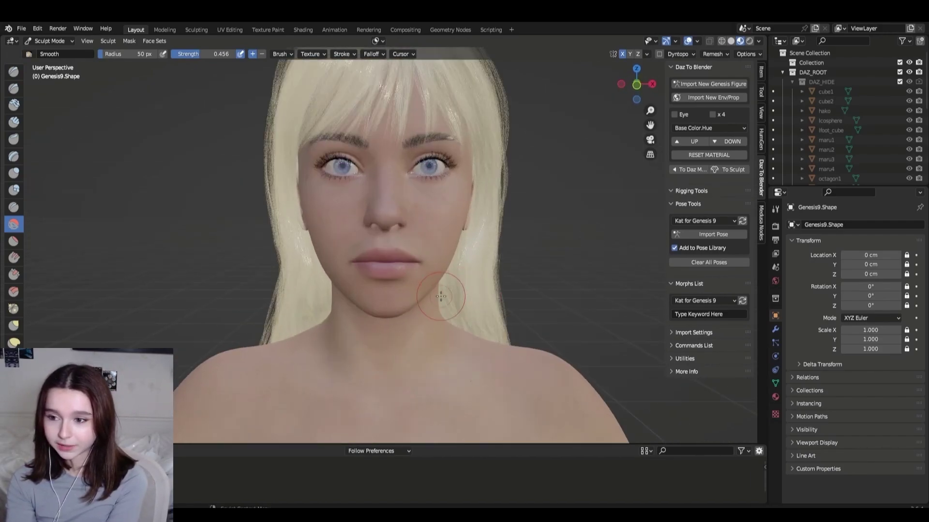
{"action": "left_click", "coordinate": [49, 41]}
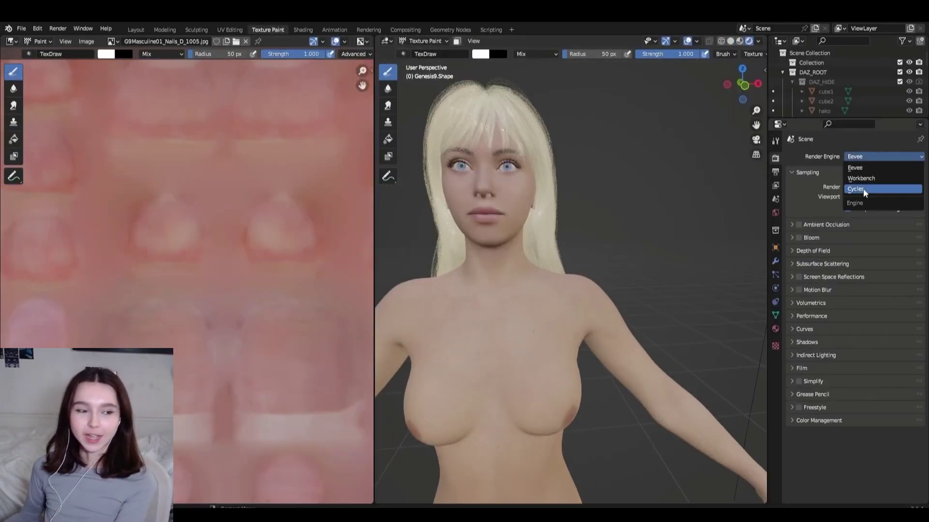
- Set the render engine to Cycles and preview the figure with rendered viewport shading
{"action": "left_click", "coordinate": [863, 188]}
{"action": "scroll", "coordinate": [630, 262], "scroll_direction": "down", "scroll_amount": 3}
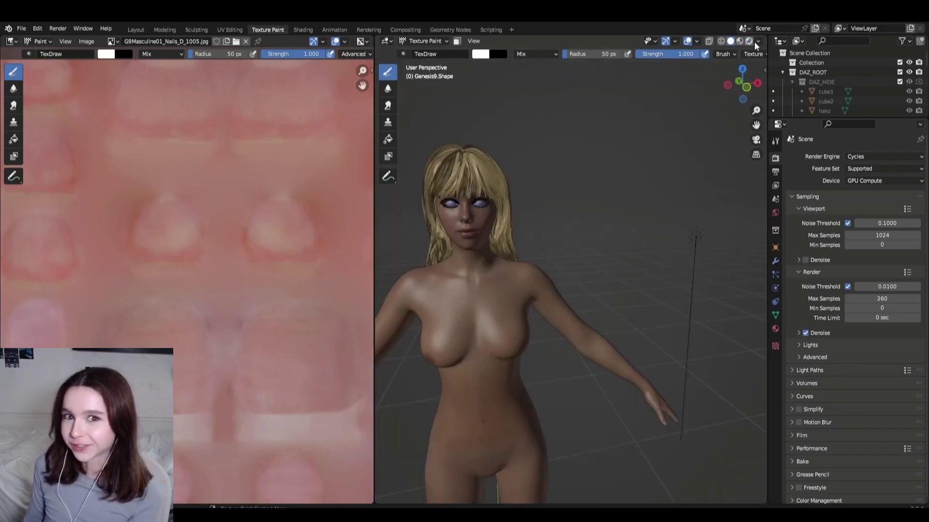
{"action": "left_click", "coordinate": [748, 41]}
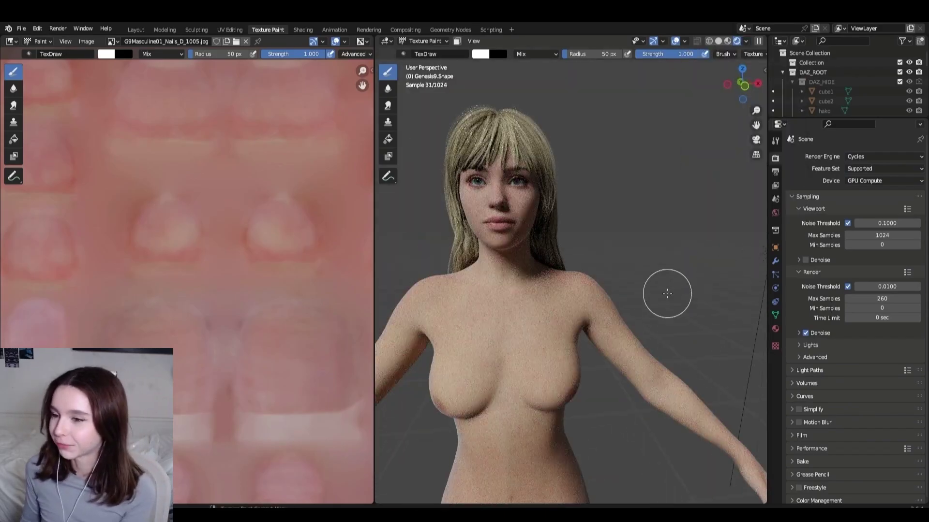
{"action": "scroll", "coordinate": [612, 250], "scroll_direction": "down", "scroll_amount": 2}
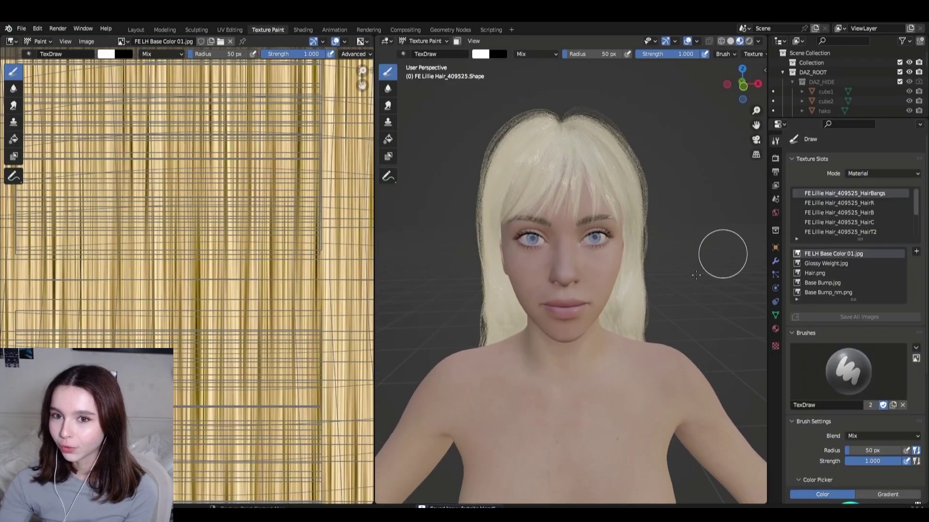
- Load the head texture G9Masculine01_Head_D_1001.jpg into the image editor for painting
{"action": "left_click", "coordinate": [121, 41]}
{"action": "left_click", "coordinate": [165, 87]}
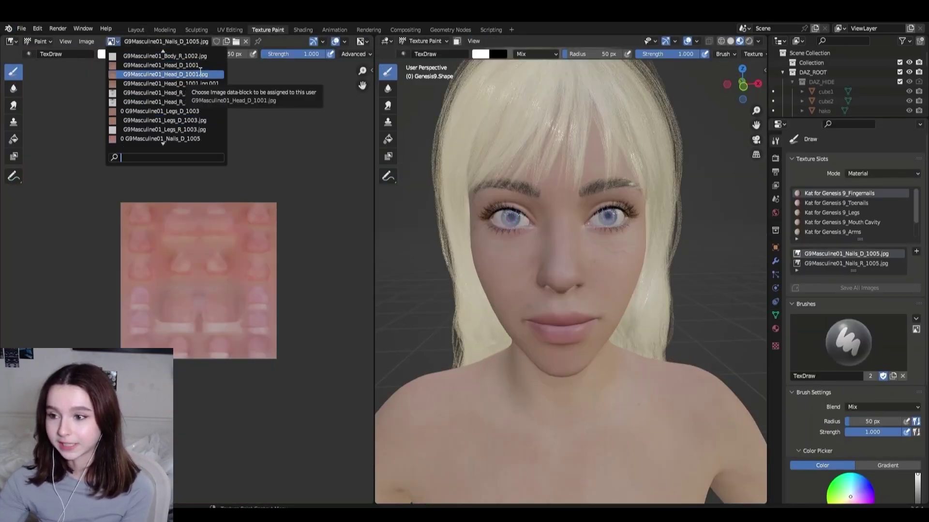
{"action": "left_click", "coordinate": [200, 74]}
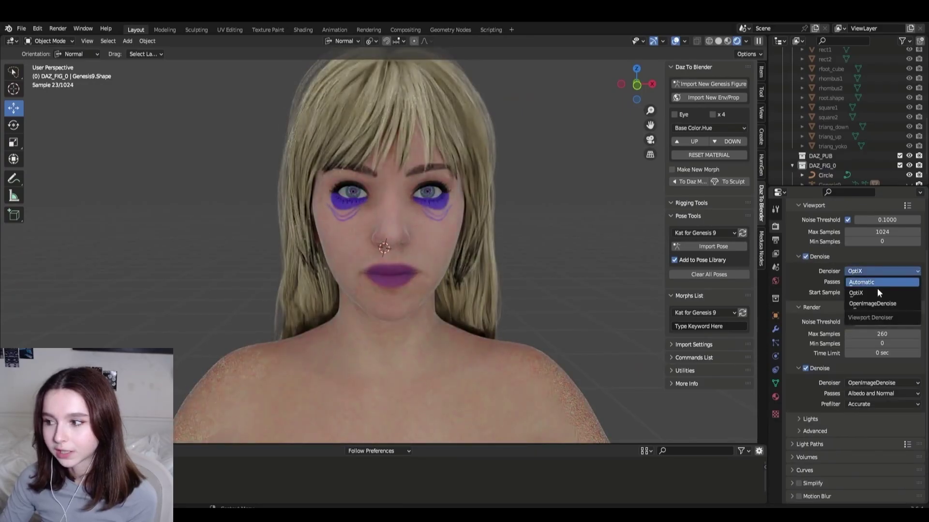
- Set the viewport denoiser to Automatic, turn viewport denoising off and render the image from the camera
{"action": "left_click", "coordinate": [863, 282]}
{"action": "left_click", "coordinate": [806, 256]}
{"action": "scroll", "coordinate": [532, 319], "scroll_direction": "down", "scroll_amount": 5}
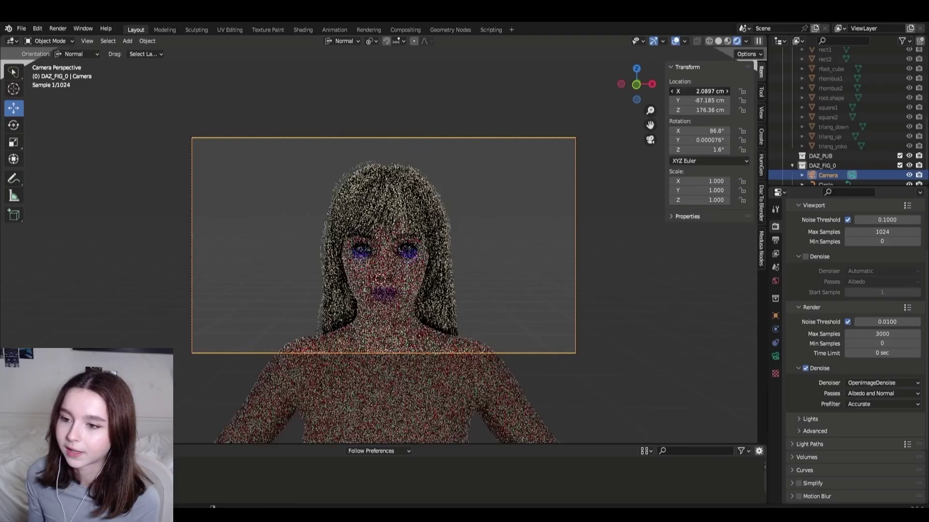
{"action": "key", "text": "F12"}
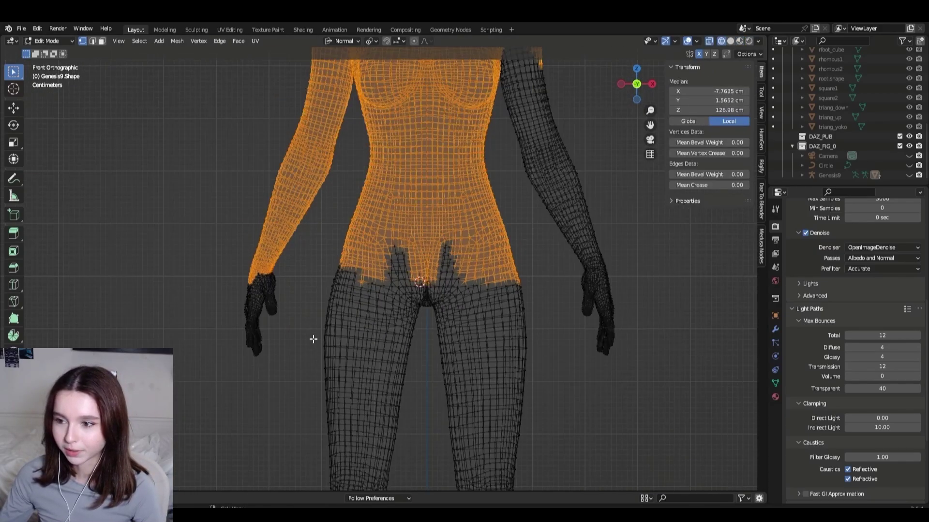
- Check the bodysuit's sleeve edge and its fit over the skin, and switch the viewport out of rendered shading
{"action": "scroll", "coordinate": [404, 378], "scroll_direction": "up", "scroll_amount": 6}
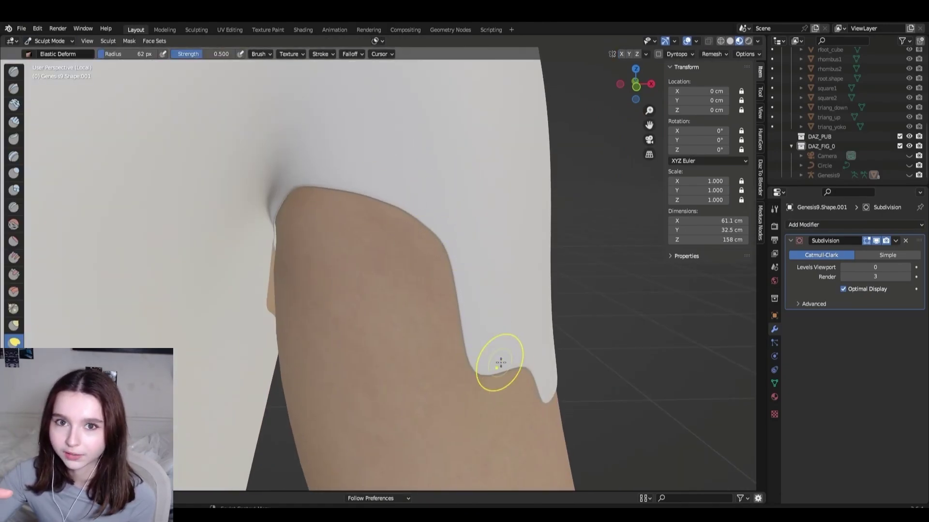
{"action": "scroll", "coordinate": [382, 244], "scroll_direction": "up", "scroll_amount": 6}
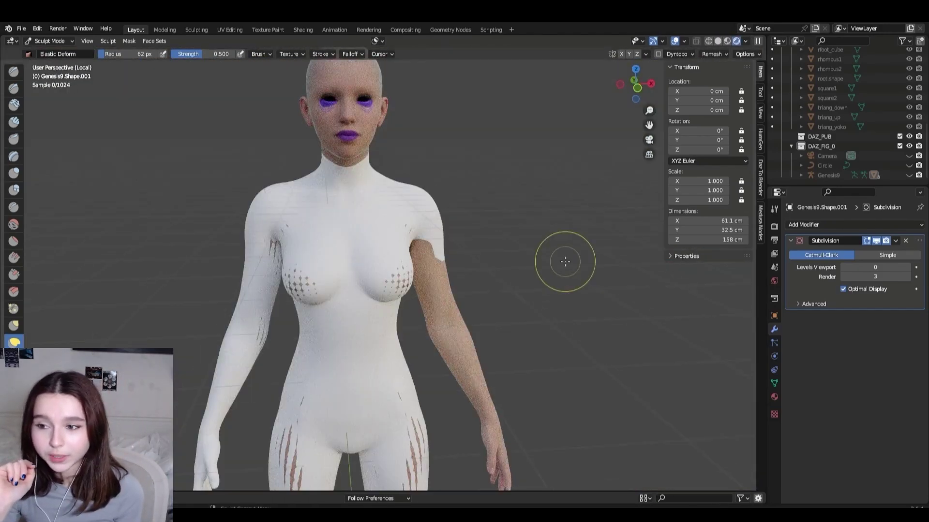
{"action": "left_click", "coordinate": [745, 42]}
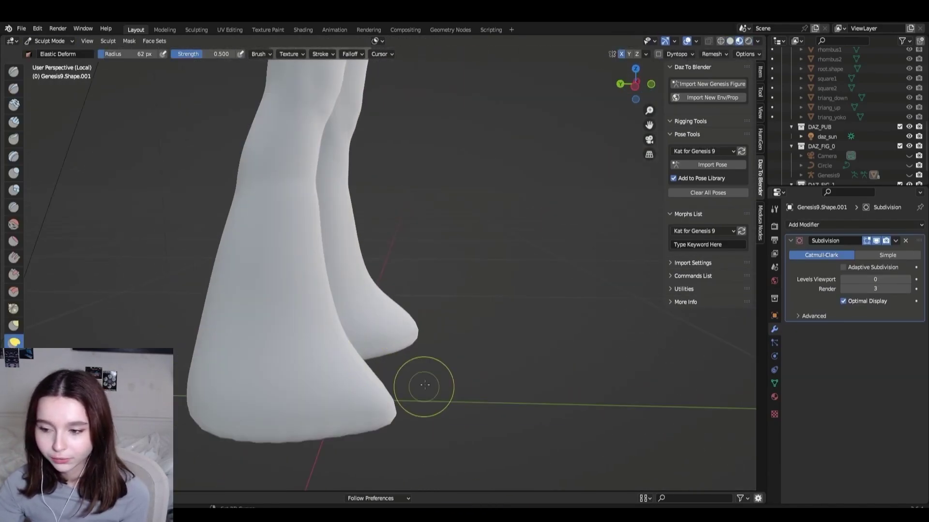
- Examine the bodysuit's flared legs, boot soles, short sleeve edge and back from several angles
{"action": "middle_click_drag", "start_coordinate": [281, 377], "coordinate": [463, 406]}
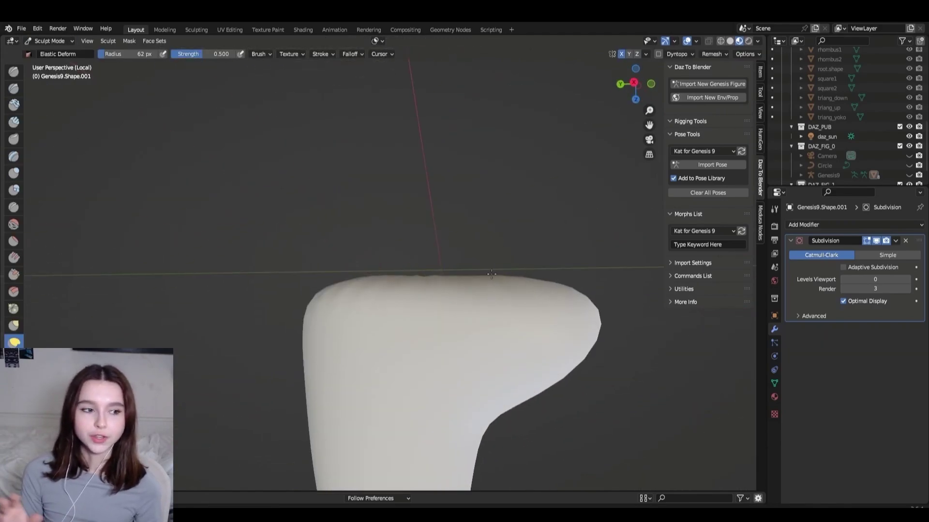
{"action": "middle_click_drag", "start_coordinate": [492, 275], "coordinate": [473, 248]}
{"action": "scroll", "coordinate": [473, 249], "scroll_direction": "down", "scroll_amount": 3}
{"action": "key", "text": "KP_1"}
{"action": "scroll", "coordinate": [498, 268], "scroll_direction": "up", "scroll_amount": 5}
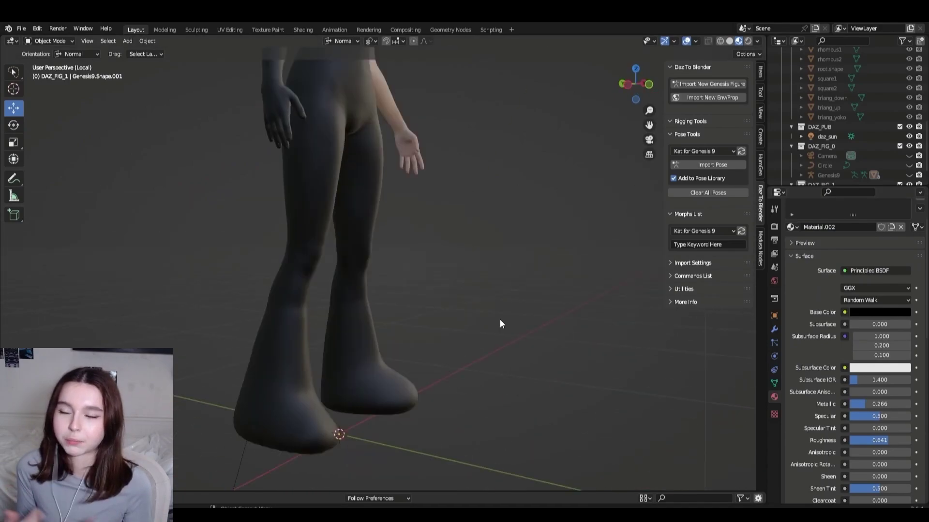
{"action": "middle_click_drag", "start_coordinate": [359, 276], "coordinate": [171, 70]}
{"action": "scroll", "coordinate": [457, 286], "scroll_direction": "down", "scroll_amount": 8}
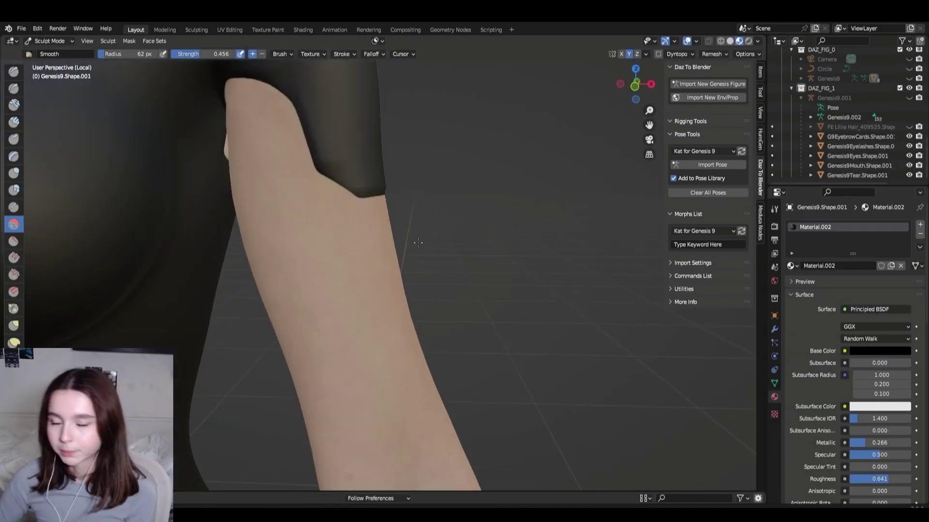
{"action": "mouse_move", "coordinate": [635, 60]}
{"action": "middle_mouse_down"}
{"action": "mouse_move", "coordinate": [597, 166]}
{"action": "mouse_move", "coordinate": [404, 253]}
{"action": "mouse_move", "coordinate": [506, 269]}
{"action": "middle_mouse_up"}
{"action": "scroll", "coordinate": [612, 254], "scroll_direction": "down", "scroll_amount": 5}
{"action": "scroll", "coordinate": [339, 314], "scroll_direction": "up", "scroll_amount": 5}
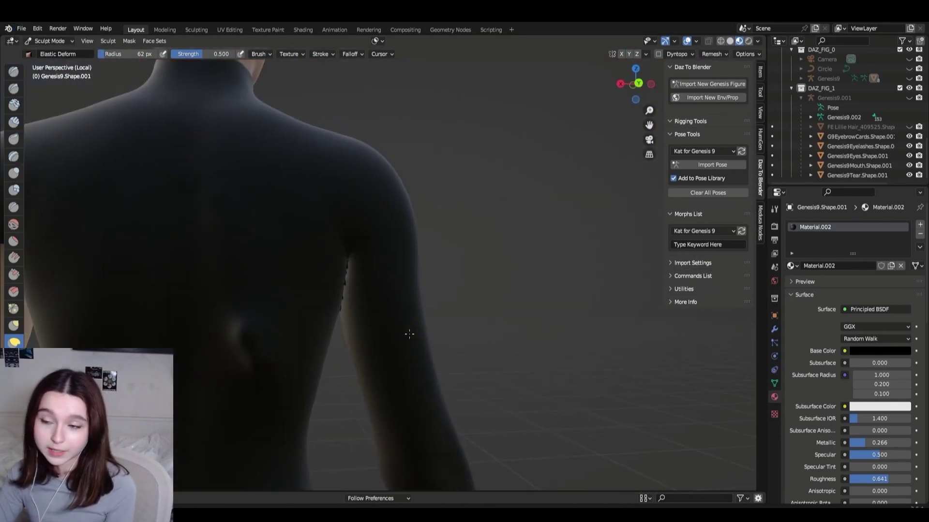
- Finish editing the chrome liquid curves on the flared leg and rescale the chrome piece in Object Mode
{"action": "mouse_move", "coordinate": [338, 314]}
{"action": "middle_mouse_down"}
{"action": "mouse_move", "coordinate": [313, 271]}
{"action": "mouse_move", "coordinate": [234, 333]}
{"action": "middle_mouse_up"}
{"action": "scroll", "coordinate": [235, 332], "scroll_direction": "down", "scroll_amount": 3}
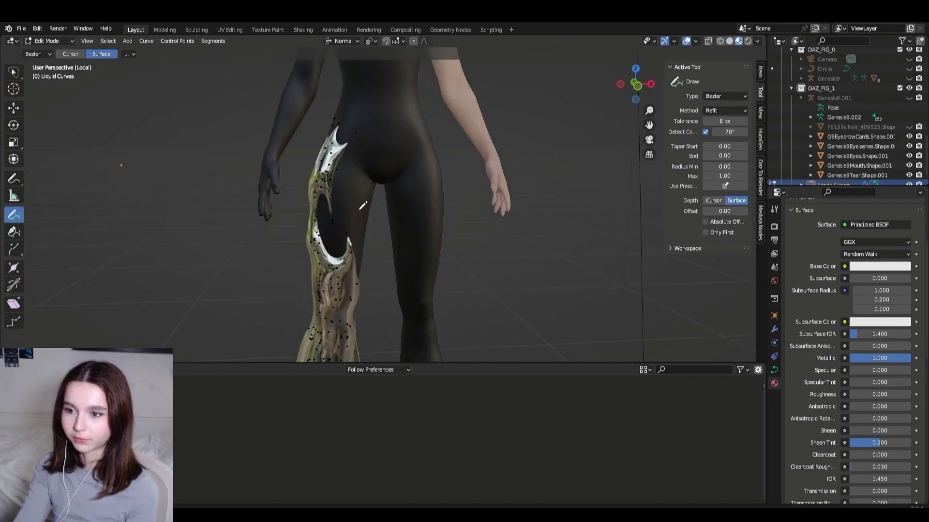
{"action": "left_click", "coordinate": [53, 73]}
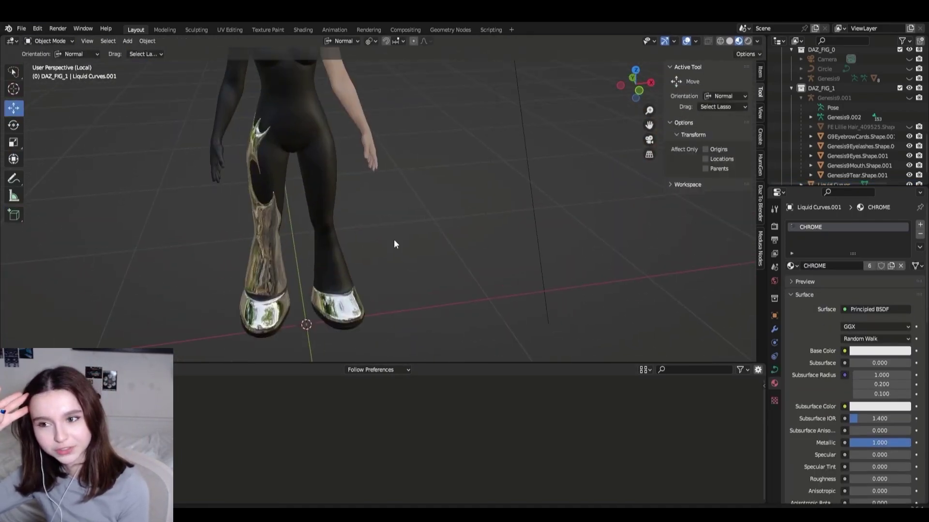
{"action": "key", "text": "s"}
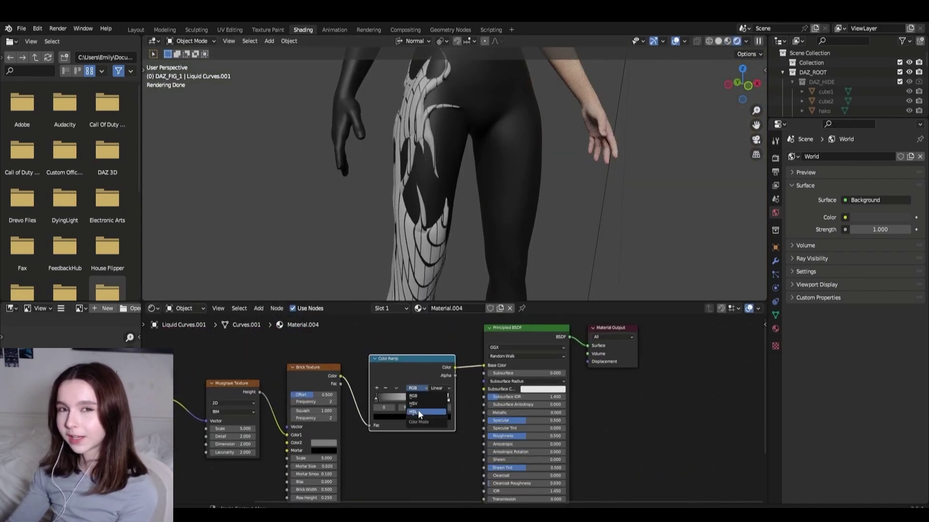
- Set the leg pattern's Color Ramp to HSL and add Math nodes beside the Value node, setting the first to Divide
{"action": "scroll", "coordinate": [454, 438], "scroll_direction": "down", "scroll_amount": 2}
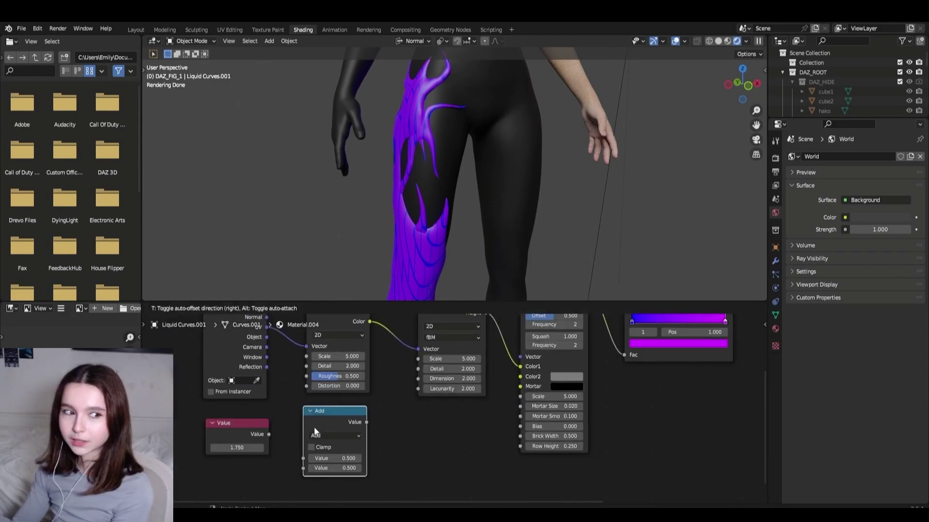
{"action": "middle_click_drag", "start_coordinate": [314, 428], "coordinate": [387, 359]}
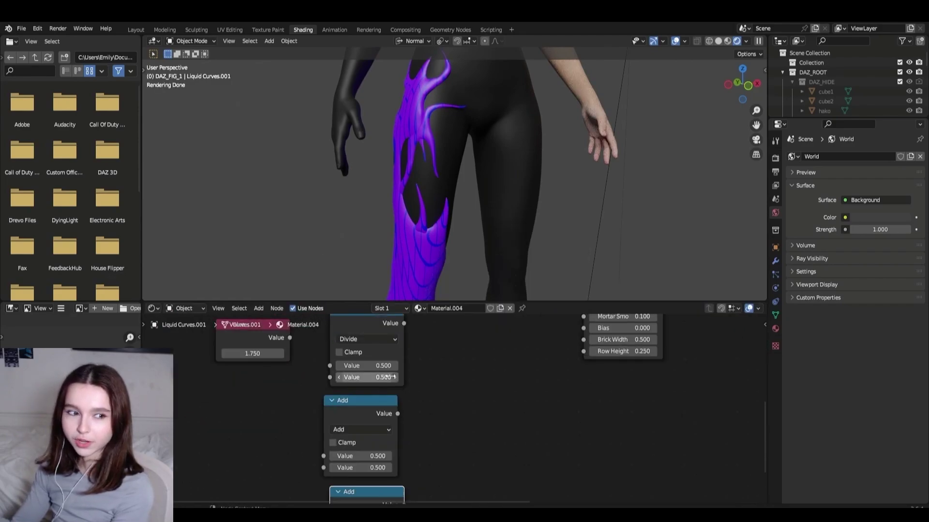
{"action": "scroll", "coordinate": [457, 379], "scroll_direction": "up", "scroll_amount": 3}
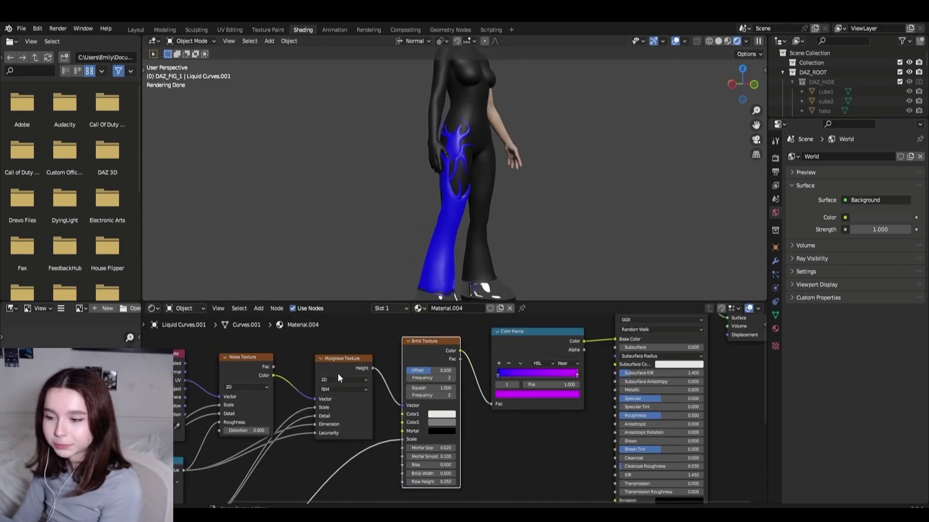
- Set the Brick Texture's Mortar Smooth to 0 and open the colour of the Color Ramp's end stop
{"action": "double_click", "coordinate": [438, 449]}
{"action": "type", "text": "0"}
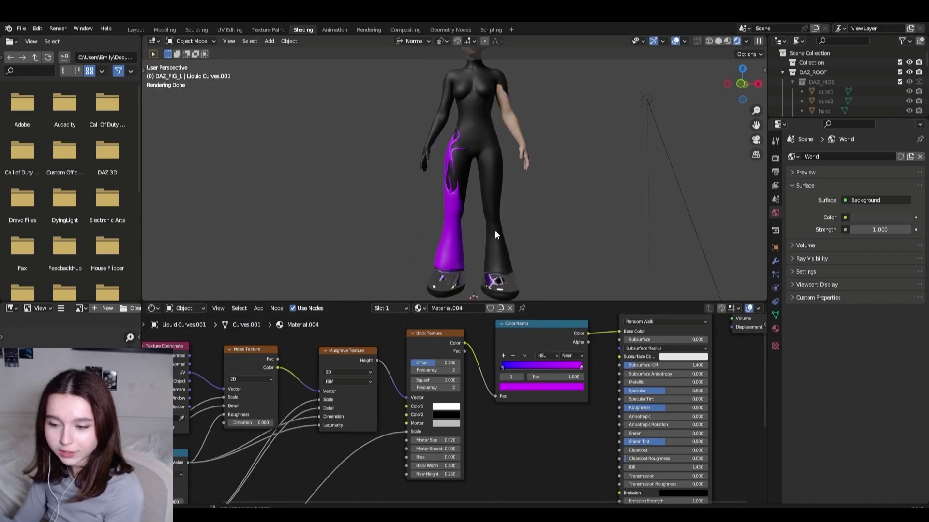
{"action": "scroll", "coordinate": [333, 411], "scroll_direction": "up", "scroll_amount": 3}
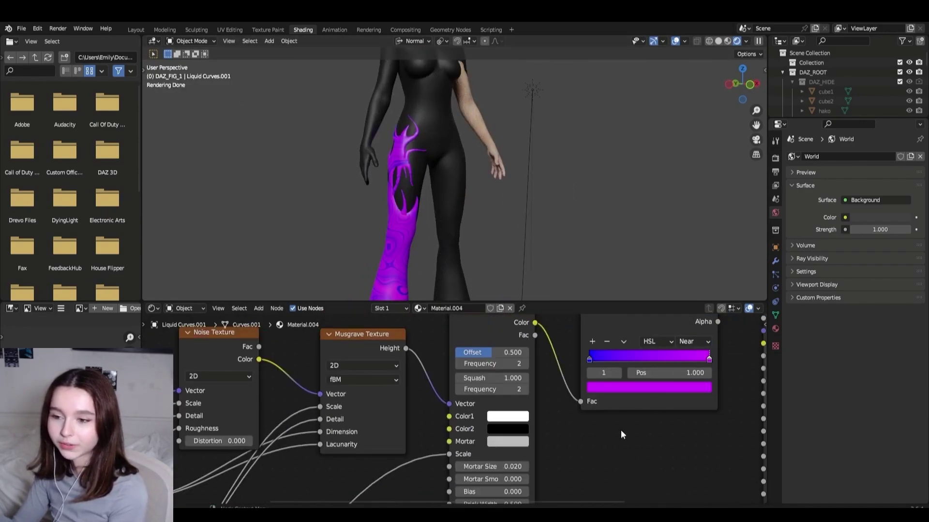
{"action": "left_click", "coordinate": [664, 386]}
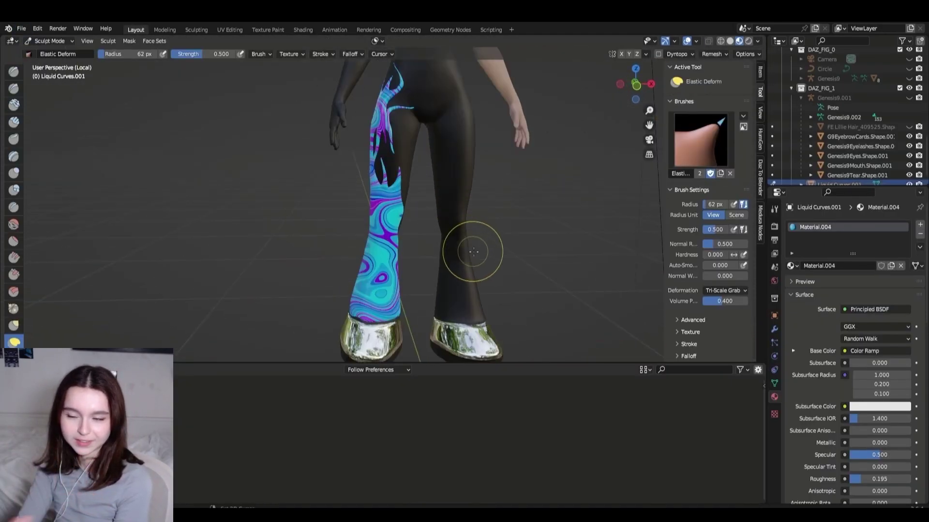
- Examine the swirled cyan and purple pattern on the thigh and leg close up and from several angles
{"action": "middle_click_drag", "start_coordinate": [407, 227], "coordinate": [421, 205]}
{"action": "scroll", "coordinate": [428, 219], "scroll_direction": "down", "scroll_amount": 5}
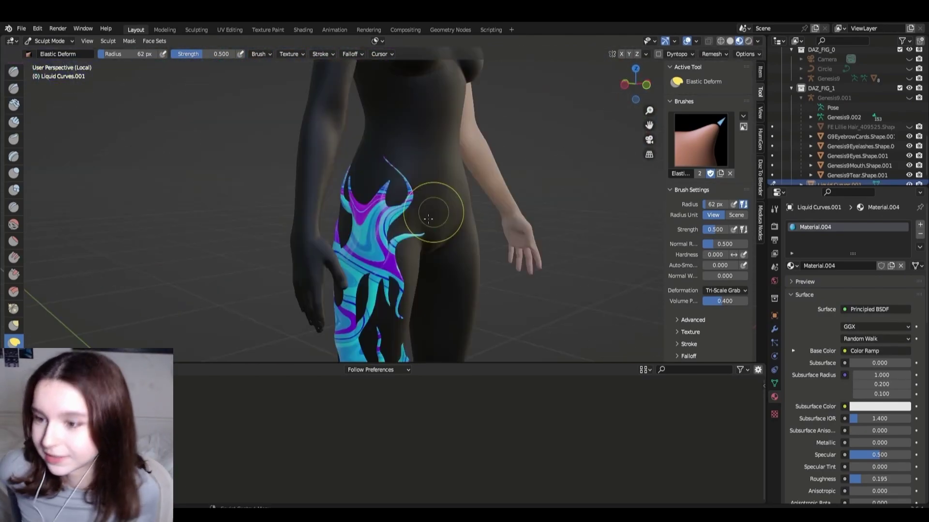
{"action": "scroll", "coordinate": [379, 128], "scroll_direction": "up", "scroll_amount": 5}
{"action": "middle_click_drag", "start_coordinate": [379, 128], "coordinate": [460, 277]}
{"action": "scroll", "coordinate": [460, 277], "scroll_direction": "down", "scroll_amount": 8}
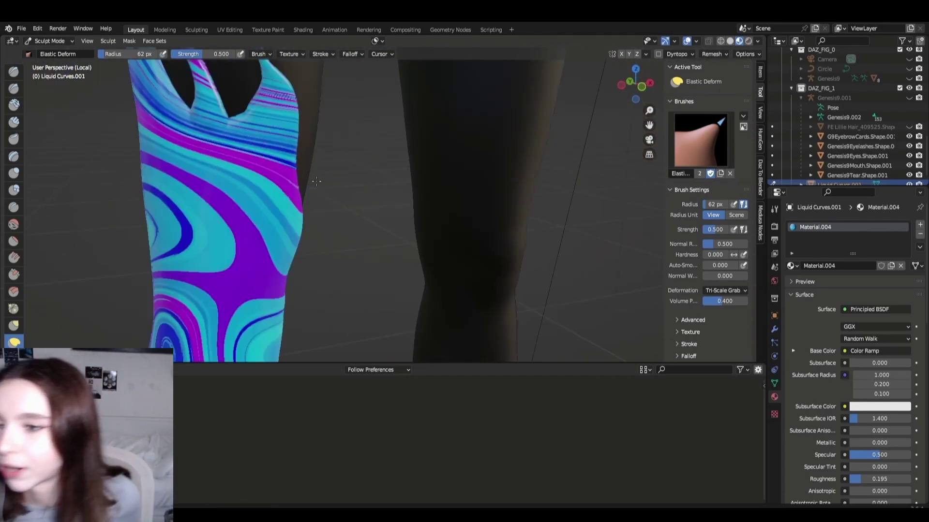
{"action": "scroll", "coordinate": [239, 207], "scroll_direction": "up", "scroll_amount": 8}
{"action": "middle_click_drag", "start_coordinate": [228, 181], "coordinate": [140, 112]}
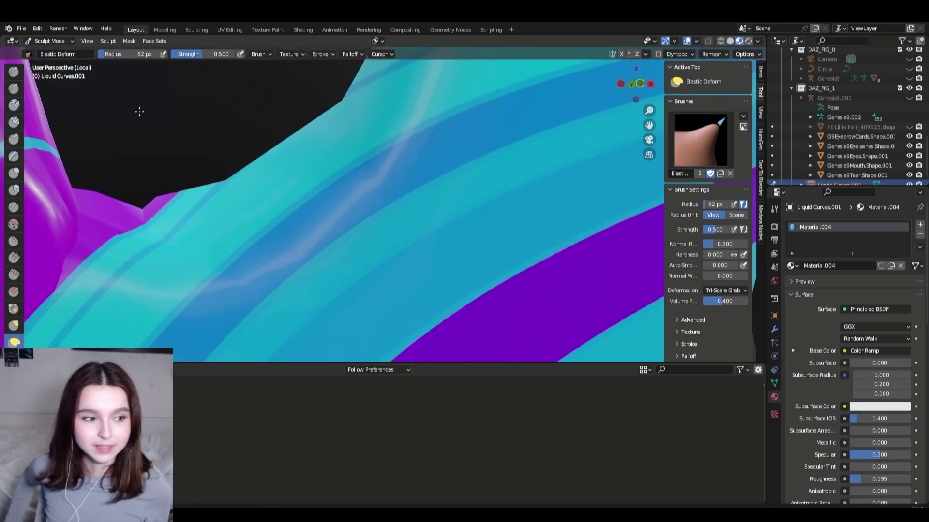
{"action": "scroll", "coordinate": [373, 217], "scroll_direction": "down", "scroll_amount": 4}
{"action": "middle_click_drag", "start_coordinate": [373, 218], "coordinate": [406, 218]}
{"action": "scroll", "coordinate": [425, 218], "scroll_direction": "down", "scroll_amount": 5}
{"action": "scroll", "coordinate": [348, 135], "scroll_direction": "up", "scroll_amount": 6}
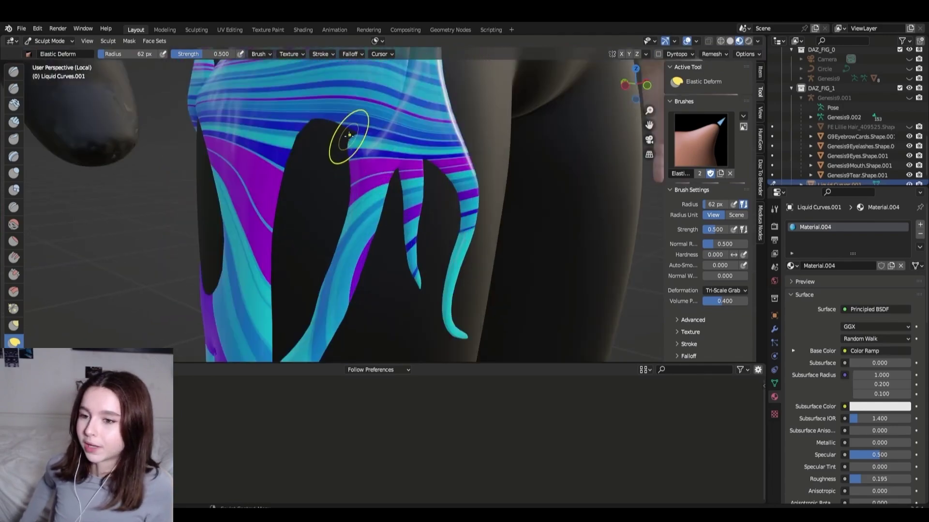
{"action": "middle_click_drag", "start_coordinate": [349, 136], "coordinate": [295, 192]}
{"action": "middle_click_drag", "start_coordinate": [493, 255], "coordinate": [205, 128]}
{"action": "scroll", "coordinate": [205, 128], "scroll_direction": "up", "scroll_amount": 8}
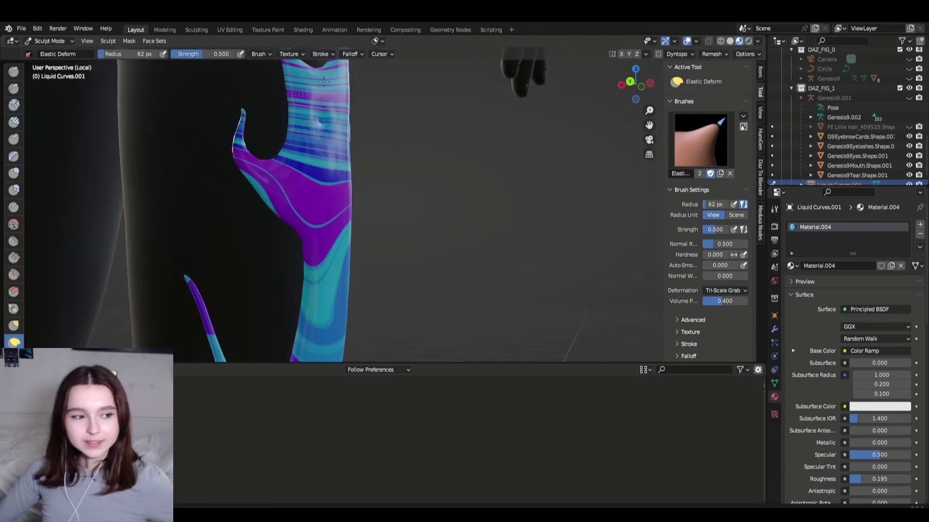
{"action": "middle_click_drag", "start_coordinate": [323, 81], "coordinate": [287, 255]}
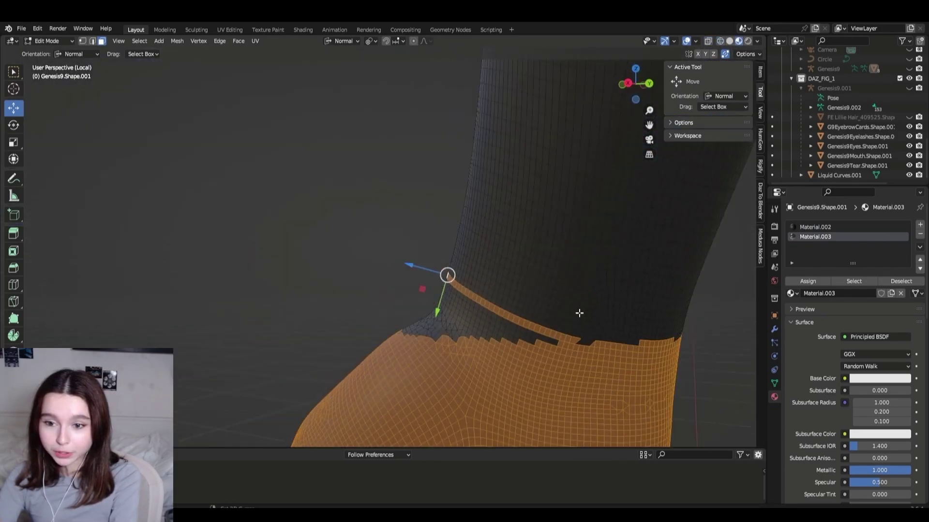
- Assign Material.004 to the gloved hand's faces, adjust them with Shrink/Fatten and return to Object Mode
{"action": "middle_click_drag", "start_coordinate": [579, 314], "coordinate": [375, 311]}
{"action": "scroll", "coordinate": [375, 311], "scroll_direction": "up", "scroll_amount": 3}
{"action": "mouse_move", "coordinate": [342, 286]}
{"action": "middle_mouse_down"}
{"action": "mouse_move", "coordinate": [481, 263]}
{"action": "mouse_move", "coordinate": [378, 242]}
{"action": "mouse_move", "coordinate": [448, 251]}
{"action": "mouse_move", "coordinate": [353, 213]}
{"action": "mouse_move", "coordinate": [214, 205]}
{"action": "mouse_move", "coordinate": [215, 252]}
{"action": "middle_mouse_up"}
{"action": "key", "text": "c"}
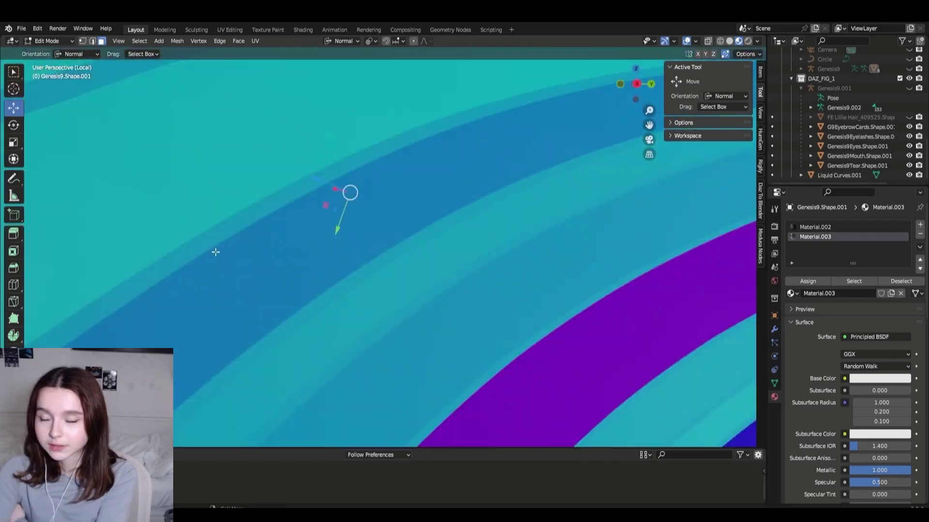
{"action": "scroll", "coordinate": [215, 252], "scroll_direction": "down", "scroll_amount": 5}
{"action": "middle_click_drag", "start_coordinate": [369, 297], "coordinate": [357, 276]}
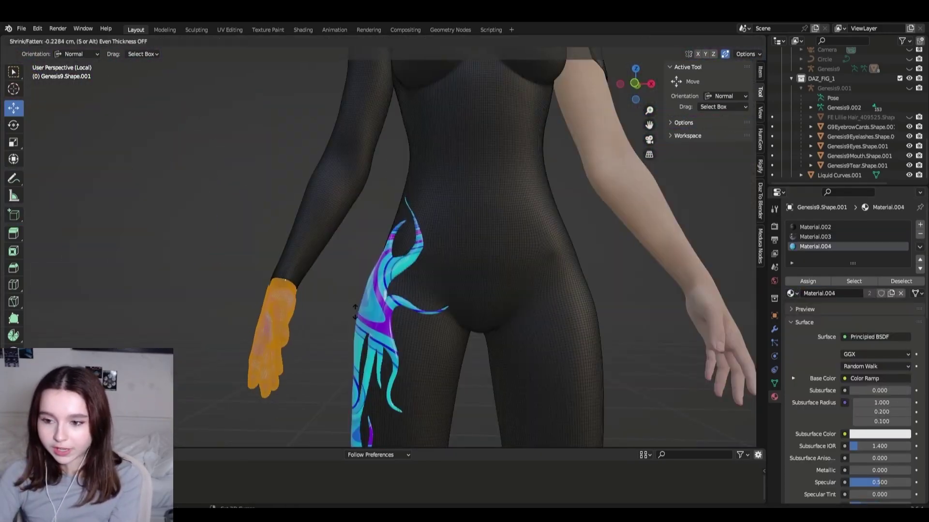
{"action": "key", "text": "Tab"}
{"action": "middle_click_drag", "start_coordinate": [290, 339], "coordinate": [270, 365]}
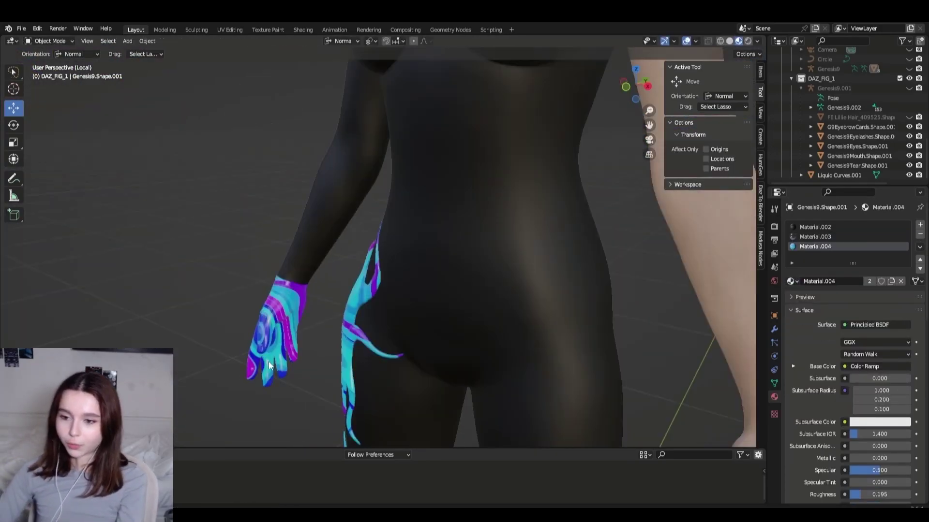
- Leave the isolated view and save the file
{"action": "key", "text": "KP_Divide"}
{"action": "left_click", "coordinate": [21, 28]}
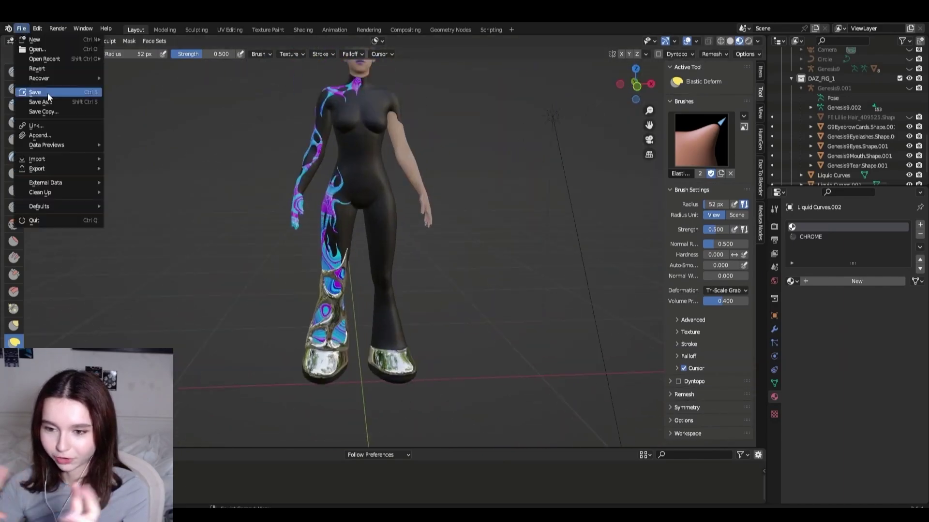
- Inspect the chrome lattice over the patterned flared leg and its boot from several angles
{"action": "left_click", "coordinate": [748, 40]}
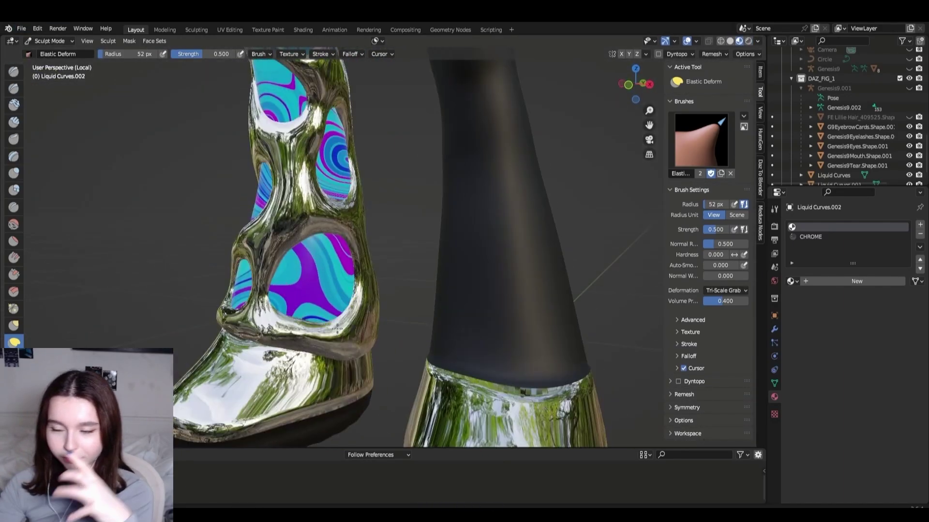
{"action": "mouse_move", "coordinate": [430, 203]}
{"action": "middle_mouse_down"}
{"action": "mouse_move", "coordinate": [461, 190]}
{"action": "mouse_move", "coordinate": [464, 169]}
{"action": "middle_mouse_up"}
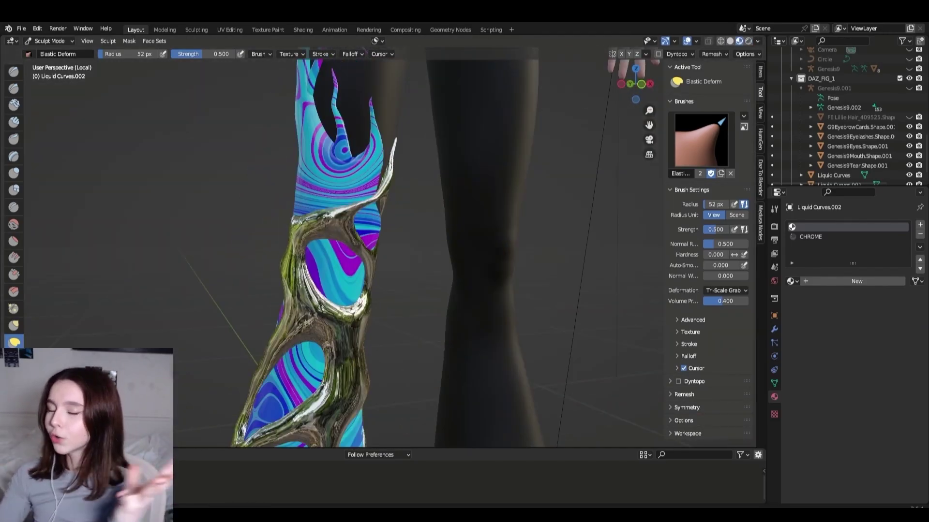
{"action": "middle_click_drag", "start_coordinate": [334, 277], "coordinate": [365, 304]}
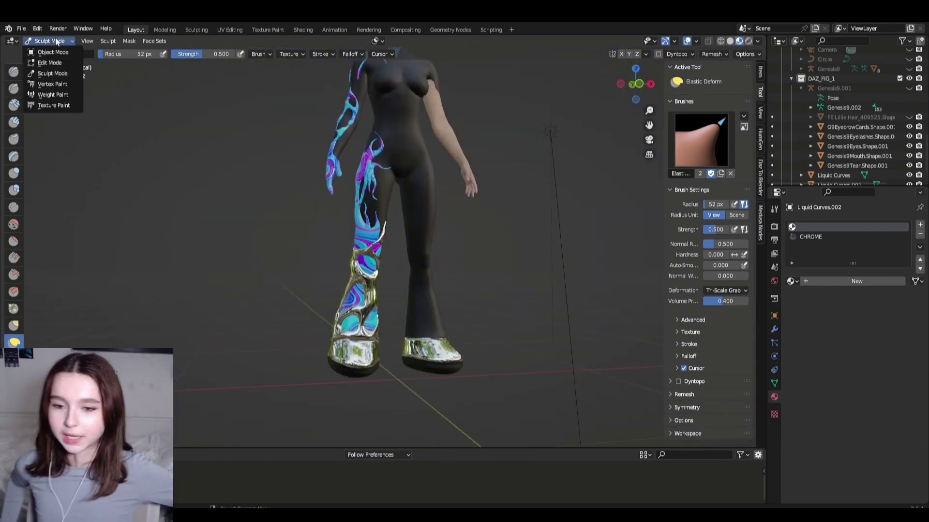
- Draw chrome surface curves around the neck and down the centre of the chest to the waist
{"action": "left_click", "coordinate": [49, 54]}
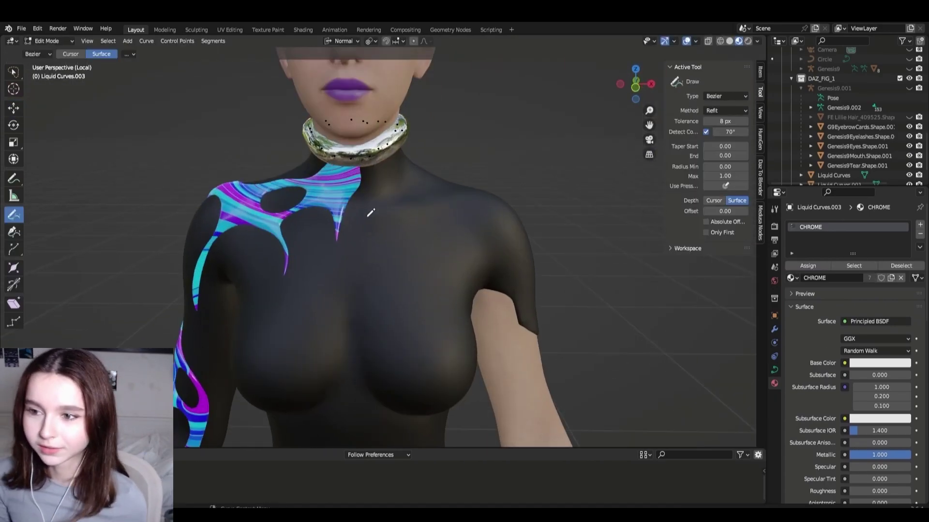
{"action": "middle_click_drag", "start_coordinate": [371, 213], "coordinate": [329, 203]}
{"action": "middle_click_drag", "start_coordinate": [381, 242], "coordinate": [272, 245]}
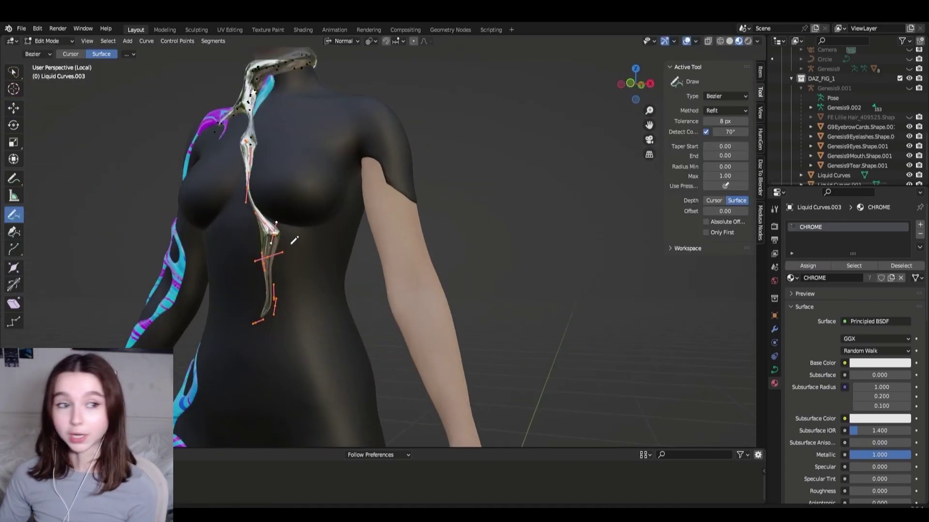
{"action": "scroll", "coordinate": [306, 236], "scroll_direction": "up", "scroll_amount": 3}
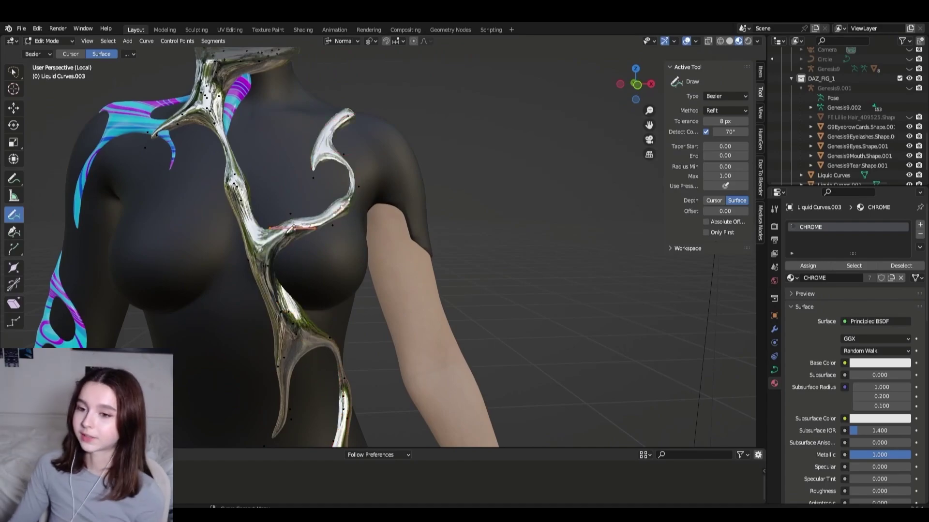
- Reposition control points of the chrome strands running from the collar across the chest
{"action": "key", "text": "shift+space"}
{"action": "key", "text": "g"}
{"action": "middle_click_drag", "start_coordinate": [293, 226], "coordinate": [302, 213]}
{"action": "left_click_drag", "start_coordinate": [285, 129], "coordinate": [258, 202]}
{"action": "left_click", "coordinate": [377, 149]}
{"action": "scroll", "coordinate": [378, 149], "scroll_direction": "down", "scroll_amount": 4}
- Draw further chrome strands filling the chest and running down the side of the waist
{"action": "left_click", "coordinate": [13, 214]}
{"action": "mouse_move", "coordinate": [339, 242]}
{"action": "middle_mouse_down"}
{"action": "mouse_move", "coordinate": [436, 242]}
{"action": "mouse_move", "coordinate": [242, 242]}
{"action": "mouse_move", "coordinate": [334, 188]}
{"action": "mouse_move", "coordinate": [556, 269]}
{"action": "mouse_move", "coordinate": [426, 306]}
{"action": "middle_mouse_up"}
{"action": "scroll", "coordinate": [290, 290], "scroll_direction": "up", "scroll_amount": 4}
{"action": "left_click", "coordinate": [332, 159]}
{"action": "scroll", "coordinate": [257, 270], "scroll_direction": "down", "scroll_amount": 3}
{"action": "scroll", "coordinate": [425, 306], "scroll_direction": "up", "scroll_amount": 4}
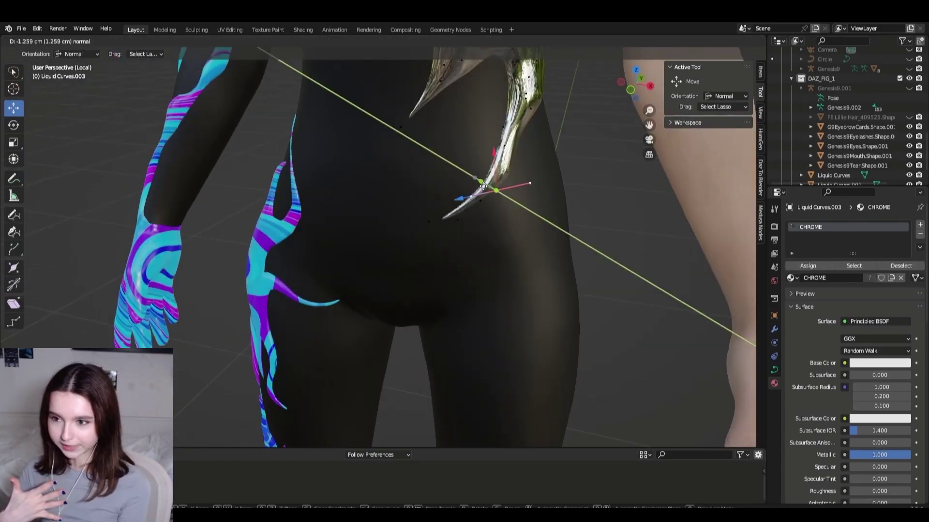
- Move the control point near the hip strand's tip along its normal and draw another strand down the hip
{"action": "left_click_drag", "start_coordinate": [477, 196], "coordinate": [510, 182]}
{"action": "scroll", "coordinate": [526, 167], "scroll_direction": "down", "scroll_amount": 4}
{"action": "left_click", "coordinate": [13, 214]}
{"action": "scroll", "coordinate": [435, 254], "scroll_direction": "up", "scroll_amount": 4}
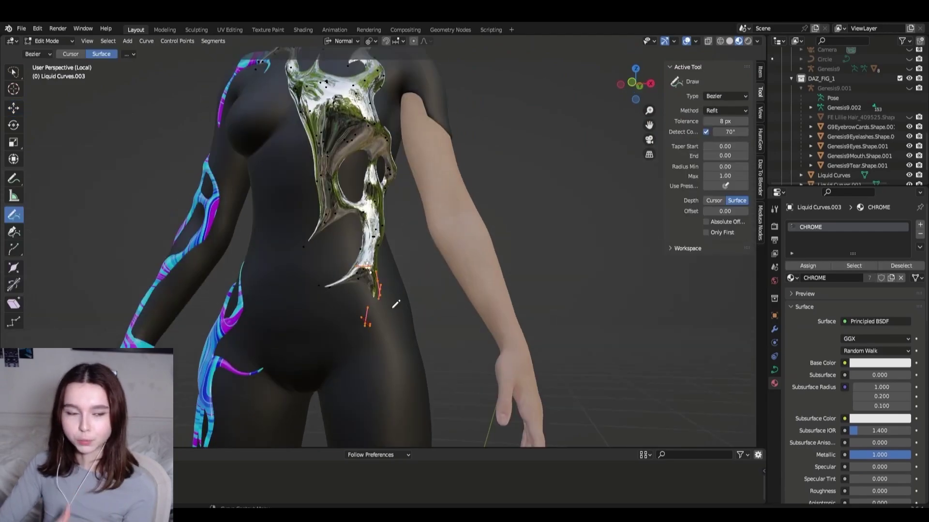
- Draw a spiked chrome strand from the collar over the bare arm's shoulder and a curve down the back
{"action": "scroll", "coordinate": [462, 344], "scroll_direction": "up", "scroll_amount": 4}
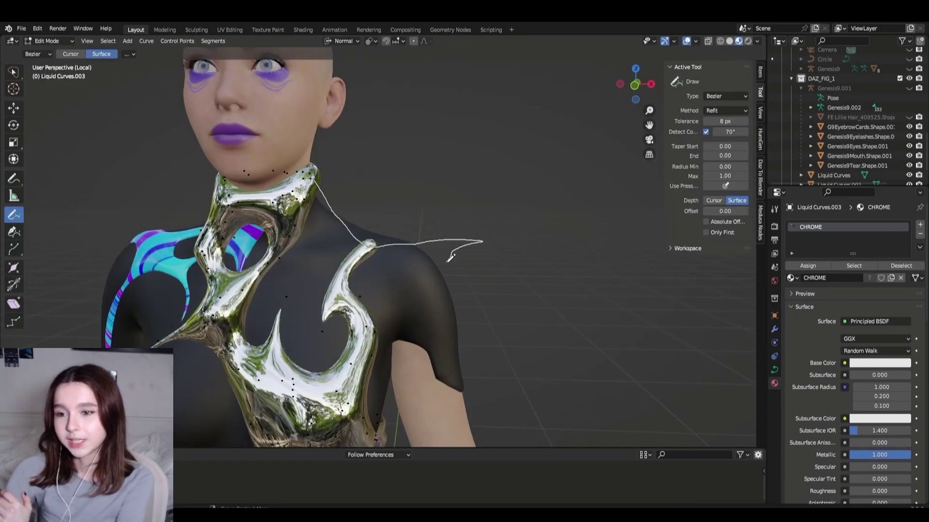
{"action": "left_click_drag", "start_coordinate": [276, 99], "coordinate": [504, 186]}
{"action": "scroll", "coordinate": [410, 241], "scroll_direction": "down", "scroll_amount": 5}
{"action": "middle_click_drag", "start_coordinate": [411, 241], "coordinate": [459, 255]}
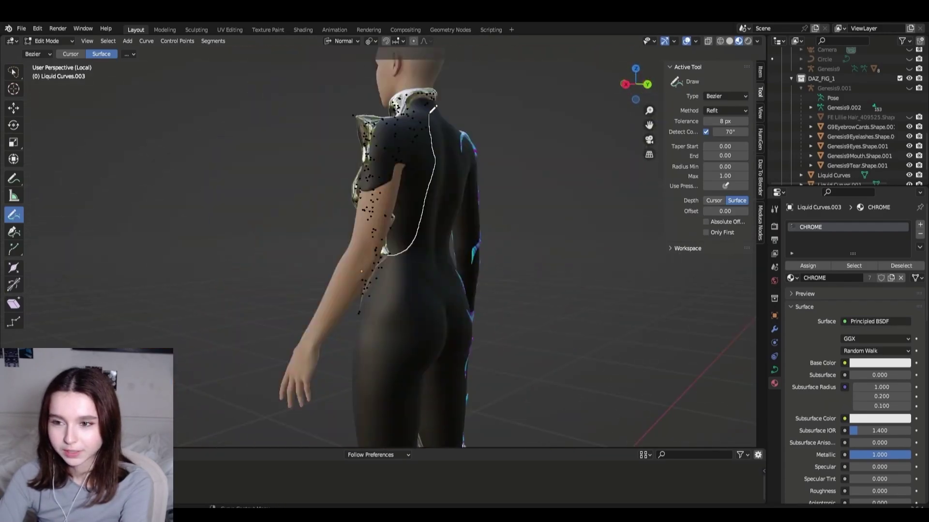
{"action": "middle_click_drag", "start_coordinate": [433, 109], "coordinate": [562, 330]}
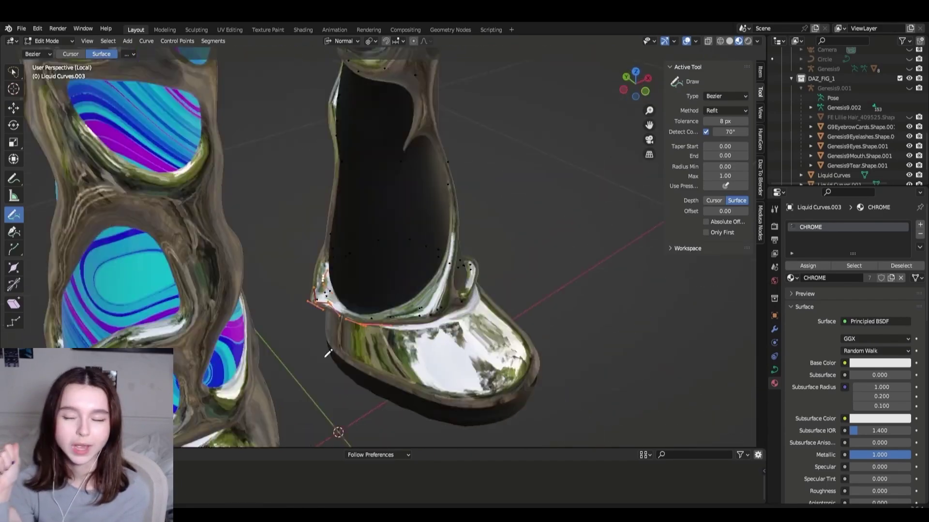
- Shape the chrome strand wrapping the cuff above the boot on the plain black leg
{"action": "scroll", "coordinate": [328, 357], "scroll_direction": "up", "scroll_amount": 3}
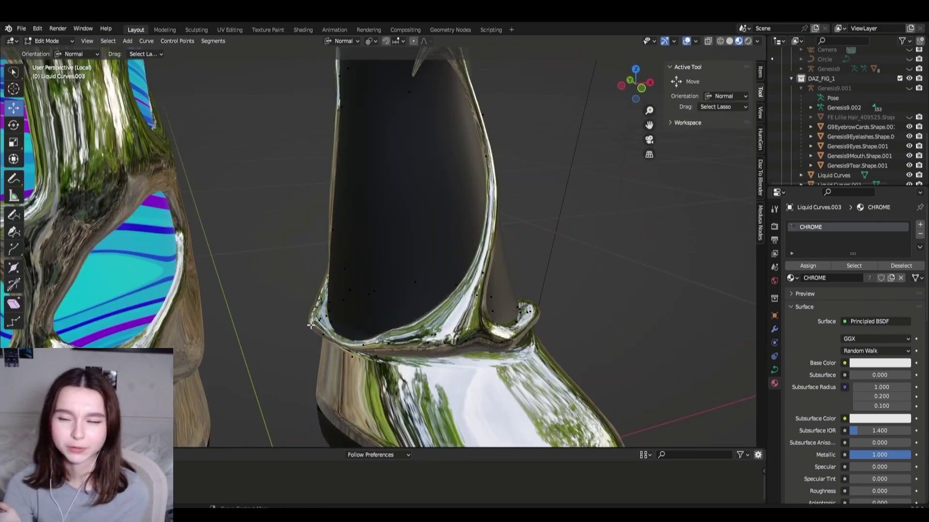
{"action": "middle_click_drag", "start_coordinate": [328, 356], "coordinate": [547, 326]}
{"action": "middle_click_drag", "start_coordinate": [525, 356], "coordinate": [435, 358]}
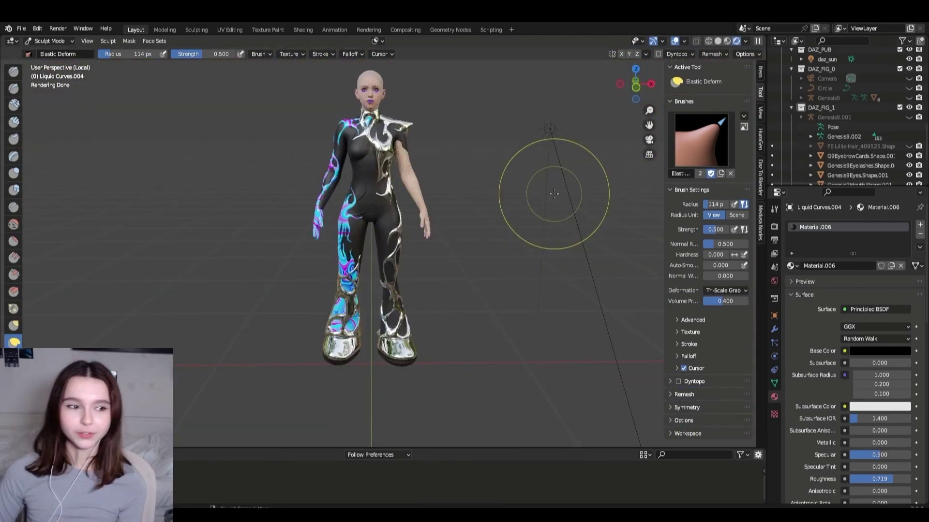
- Add a Noise Texture with scale 1 and detail 16, plus a Bump node, to the bodysuit's Material.002
{"action": "left_click", "coordinate": [43, 52]}
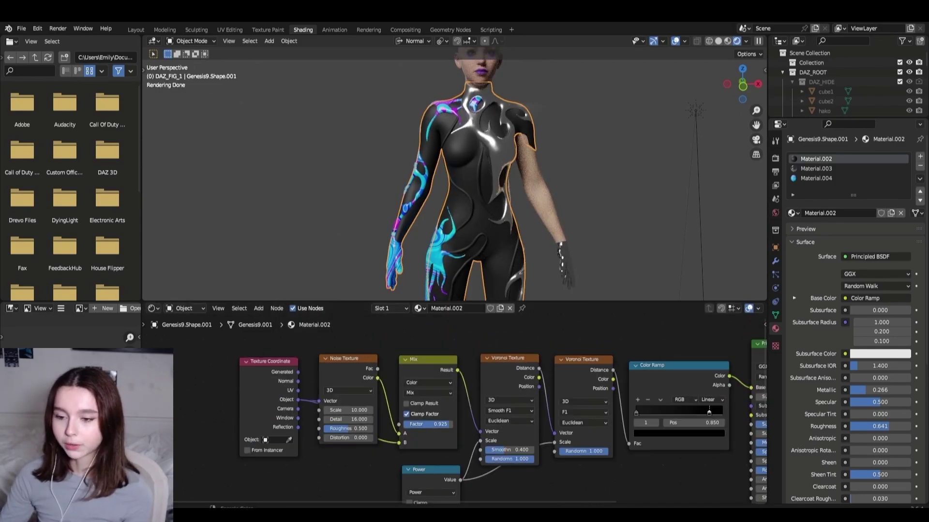
{"action": "key", "text": "shift+a"}
{"action": "left_click", "coordinate": [467, 411]}
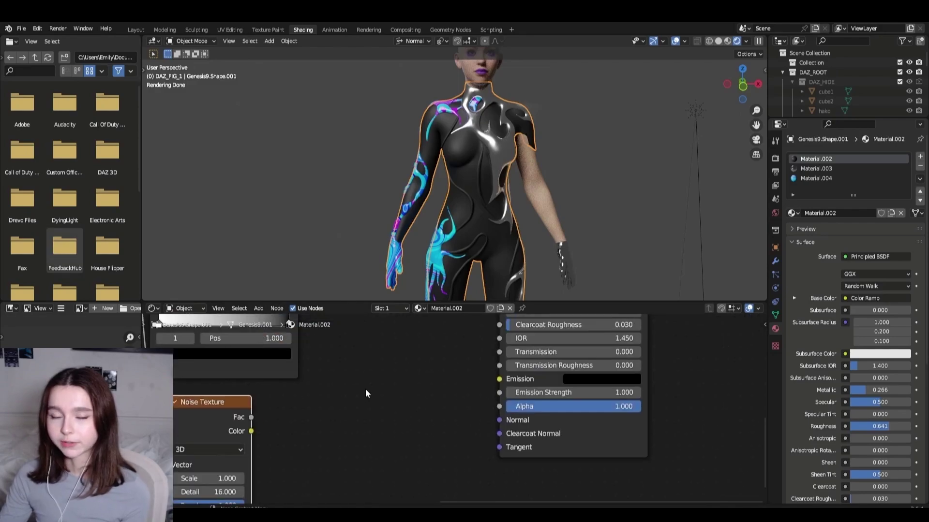
{"action": "key", "text": "shift+a"}
{"action": "type", "text": "bum"}
{"action": "left_click", "coordinate": [377, 387]}
{"action": "scroll", "coordinate": [549, 193], "scroll_direction": "up", "scroll_amount": 5}
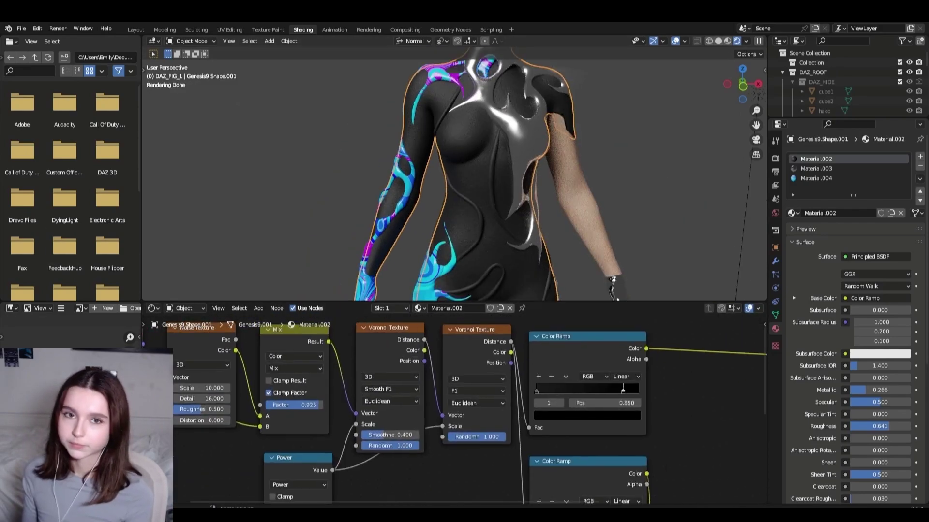
- Set the Color Ramp stop position in the bodysuit's Material.002 to 0.25 and raise the CHROME material's Specular to 1.000
{"action": "double_click", "coordinate": [570, 398]}
{"action": "type", "text": ".25"}
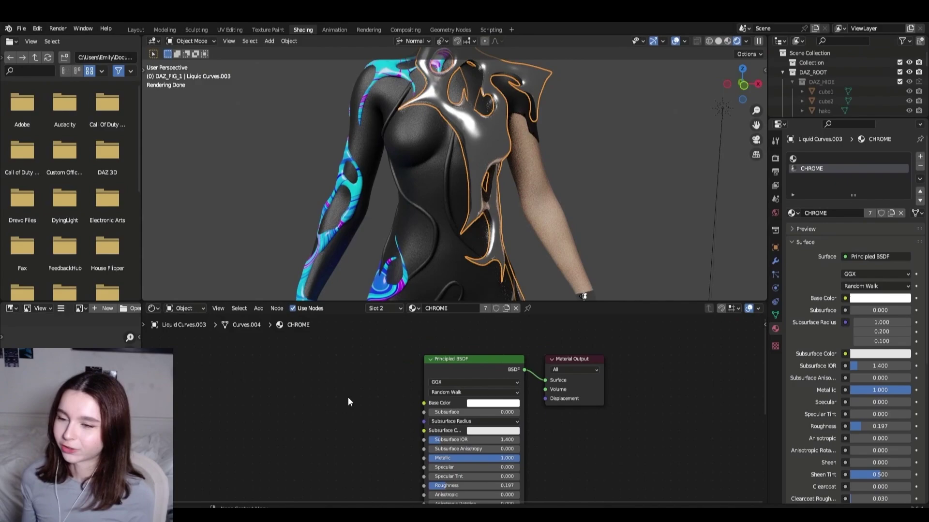
{"action": "middle_click_drag", "start_coordinate": [348, 401], "coordinate": [361, 392]}
{"action": "left_click_drag", "start_coordinate": [484, 459], "coordinate": [530, 460]}
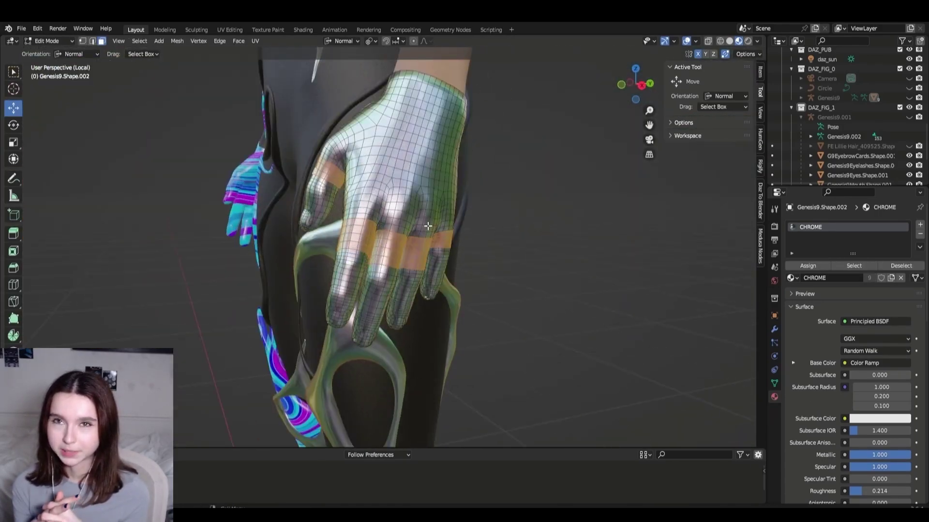
- Inset the selected finger and fingertip faces of the chrome glove and offset them along their normals to form armoured segments
{"action": "right_click", "coordinate": [451, 237]}
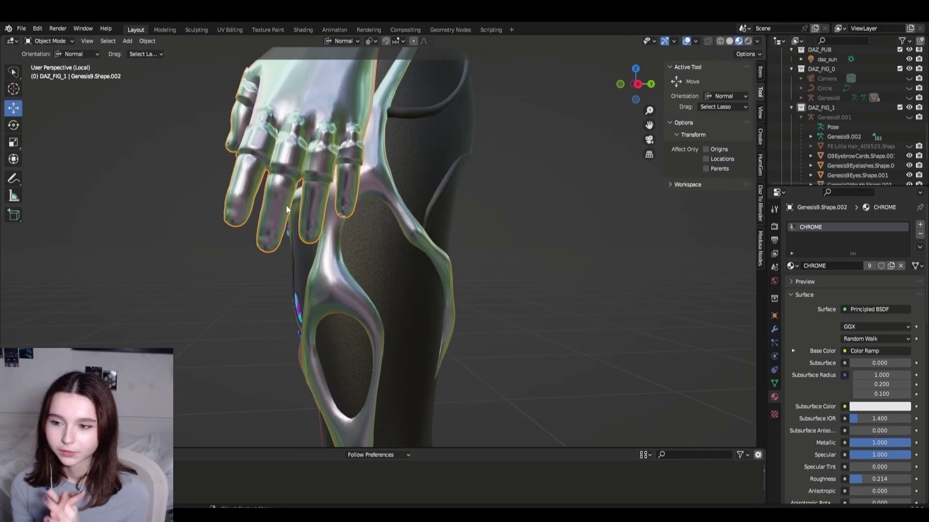
{"action": "key", "text": "Tab"}
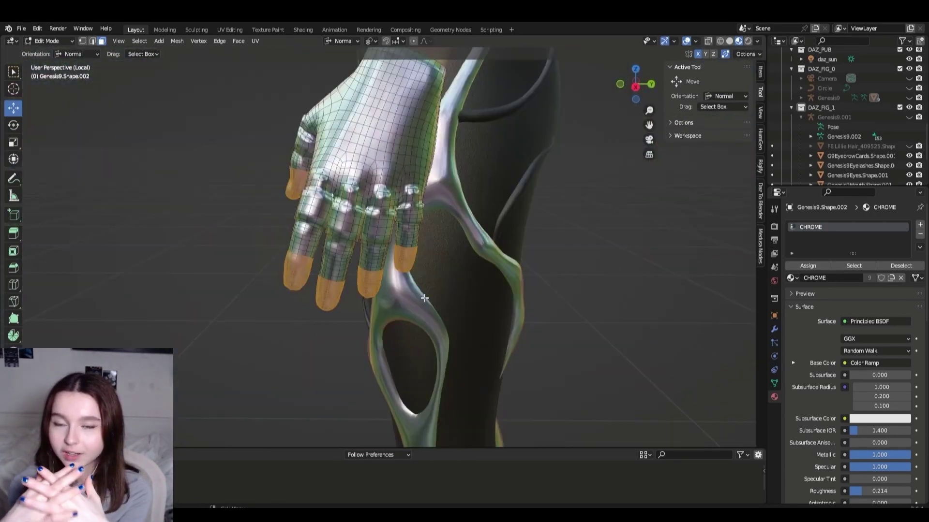
{"action": "key", "text": "i"}
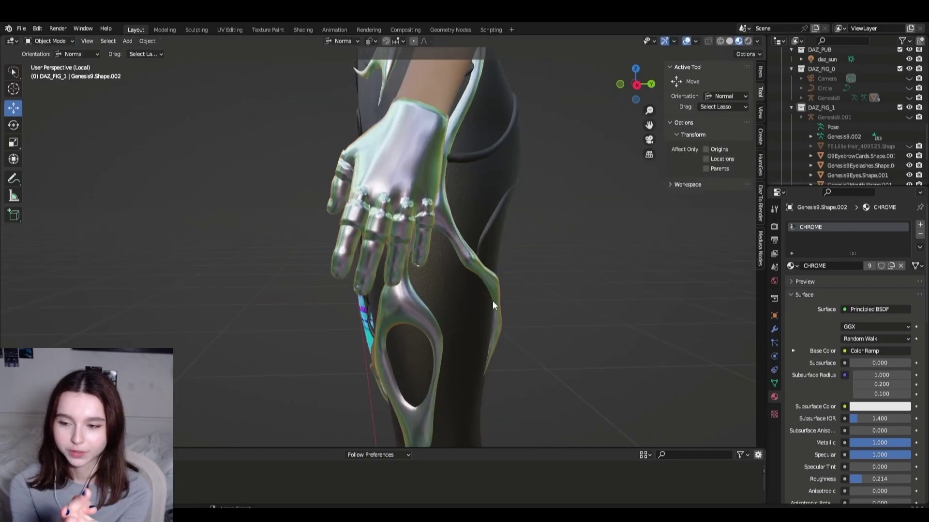
{"action": "key", "text": "alt+s"}
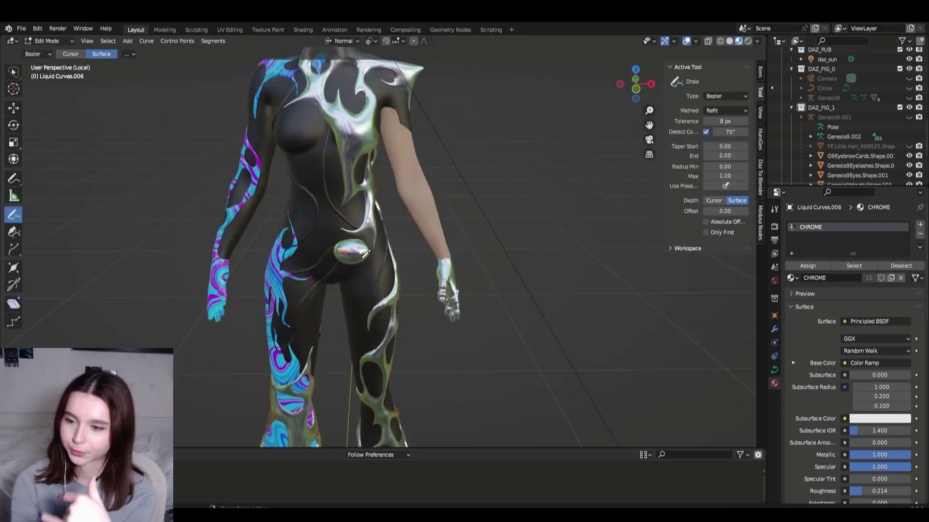
- Draw a Bezier strand with surface depth down the outer thigh of the plain black leg
{"action": "left_click_drag", "start_coordinate": [385, 275], "coordinate": [385, 335]}
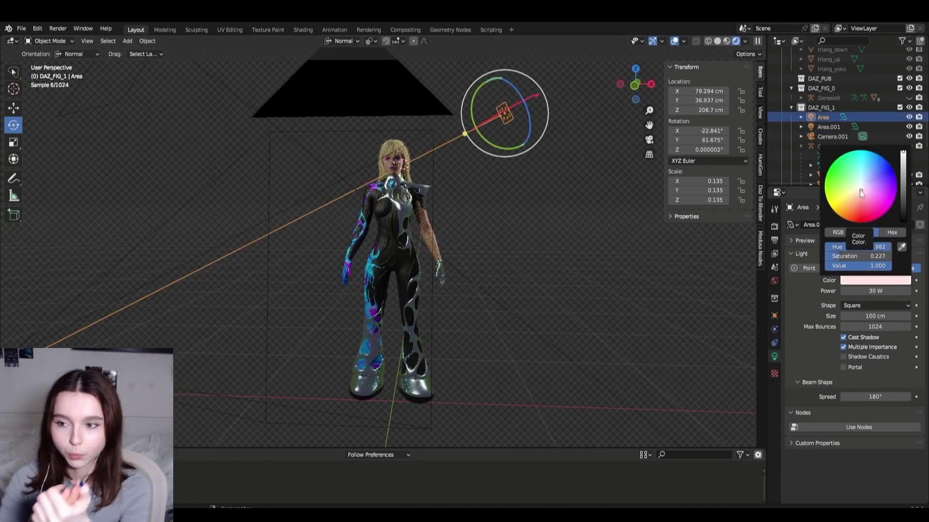
- Tint the Area light beside the character's head pale lilac and open its power value for editing
{"action": "left_click", "coordinate": [860, 190]}
{"action": "left_click", "coordinate": [856, 283]}
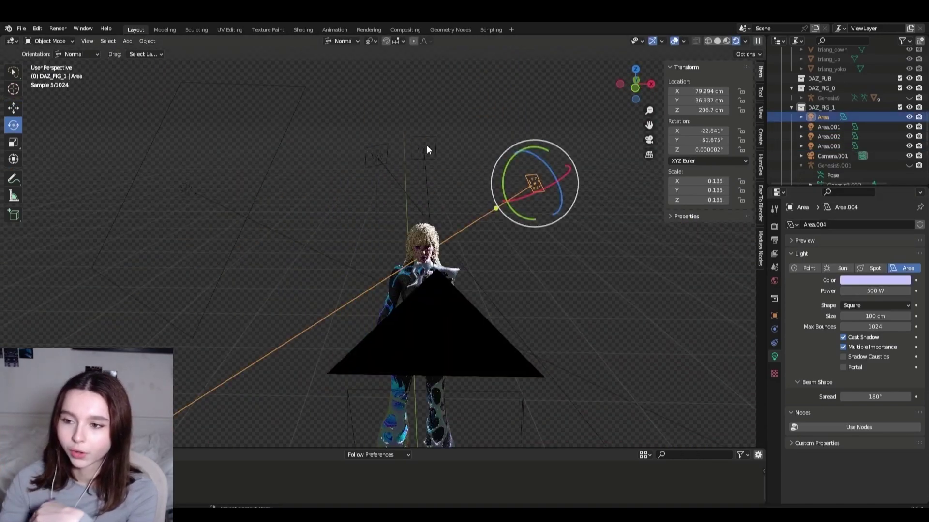
{"action": "double_click", "coordinate": [861, 292]}
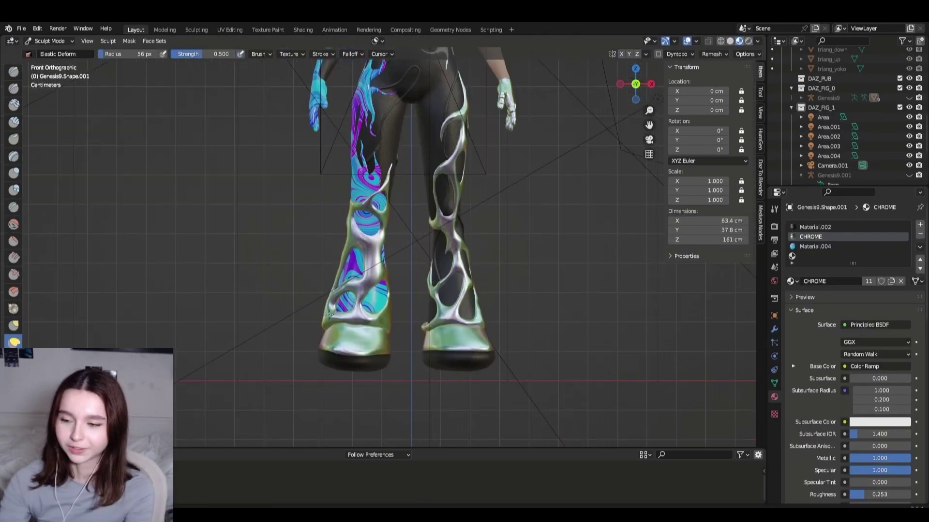
- Switch sculpting to the Liquid Curves.002 mesh and reshape the outer edges of the chrome boots with Elastic Deform
{"action": "key", "text": "alt+q"}
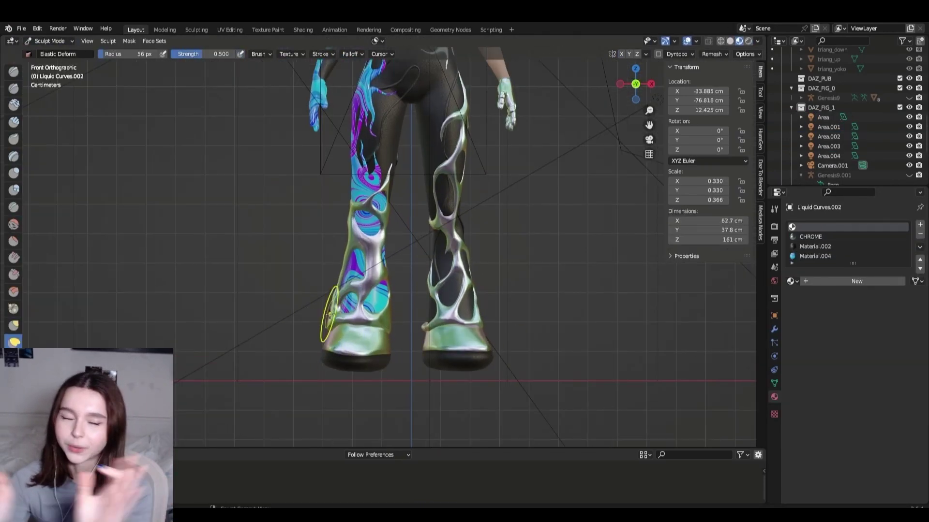
{"action": "scroll", "coordinate": [331, 314], "scroll_direction": "down", "scroll_amount": 3}
{"action": "scroll", "coordinate": [259, 342], "scroll_direction": "up", "scroll_amount": 3}
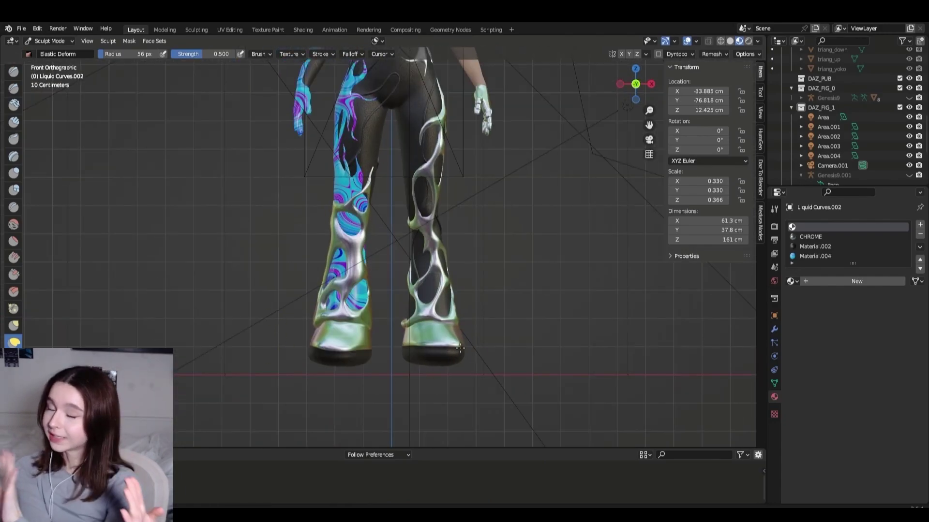
{"action": "middle_click_drag", "start_coordinate": [459, 347], "coordinate": [532, 231]}
{"action": "key", "text": "shift+t"}
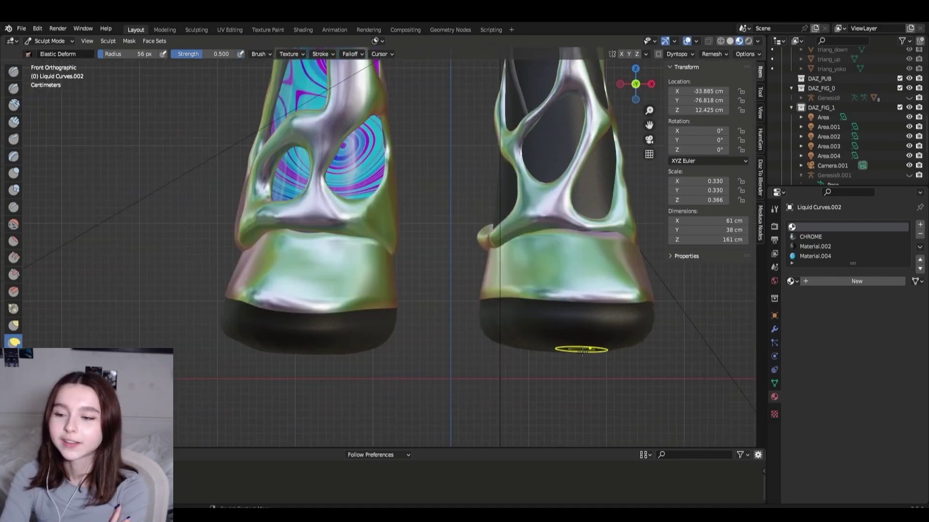
- Refine the plain leg's boot sole and the chrome cuff strands with Elastic Deform, and return to Object Mode
{"action": "scroll", "coordinate": [582, 349], "scroll_direction": "down", "scroll_amount": 2}
{"action": "scroll", "coordinate": [498, 369], "scroll_direction": "up", "scroll_amount": 3}
{"action": "middle_click_drag", "start_coordinate": [497, 369], "coordinate": [533, 232]}
{"action": "scroll", "coordinate": [367, 242], "scroll_direction": "down", "scroll_amount": 4}
{"action": "left_click", "coordinate": [21, 28]}
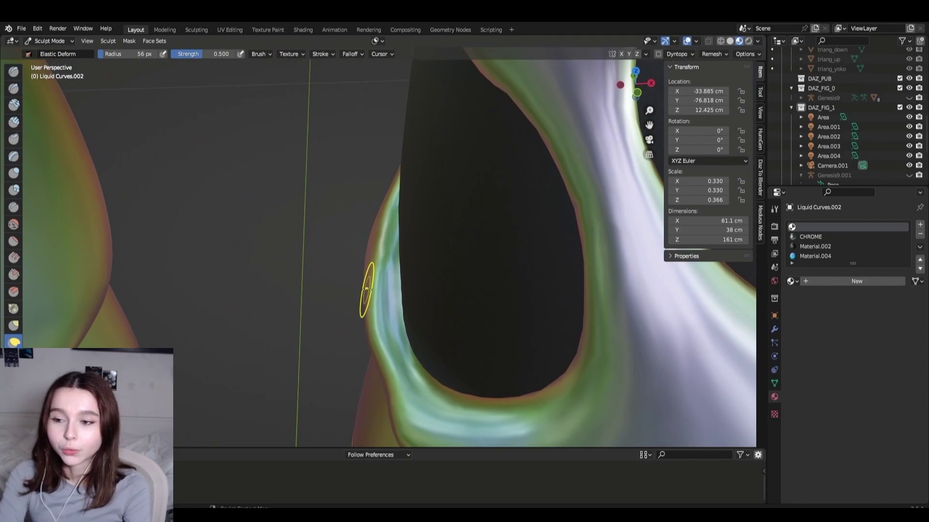
{"action": "scroll", "coordinate": [465, 241], "scroll_direction": "down", "scroll_amount": 6}
{"action": "left_click", "coordinate": [65, 41]}
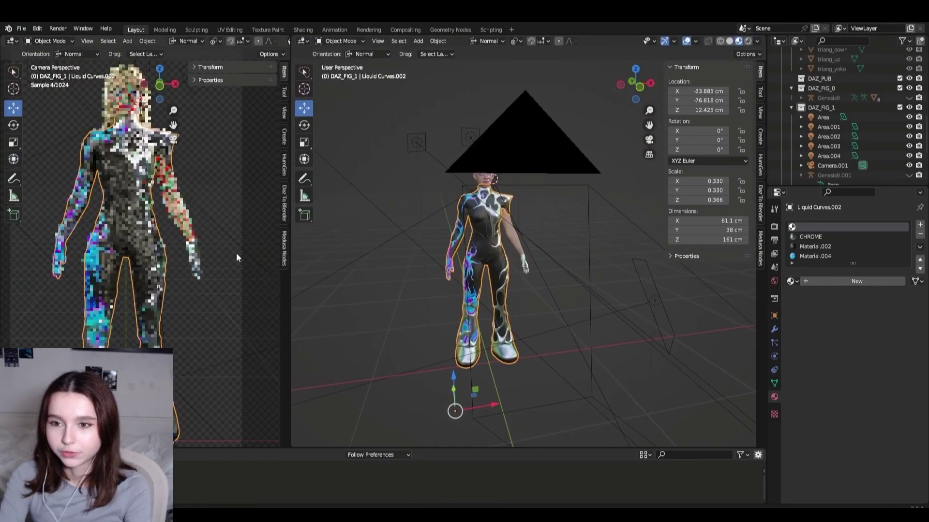
- Add a plane as a curved backdrop, darken its blue base color and shift it along Y behind the character
{"action": "left_click", "coordinate": [438, 41]}
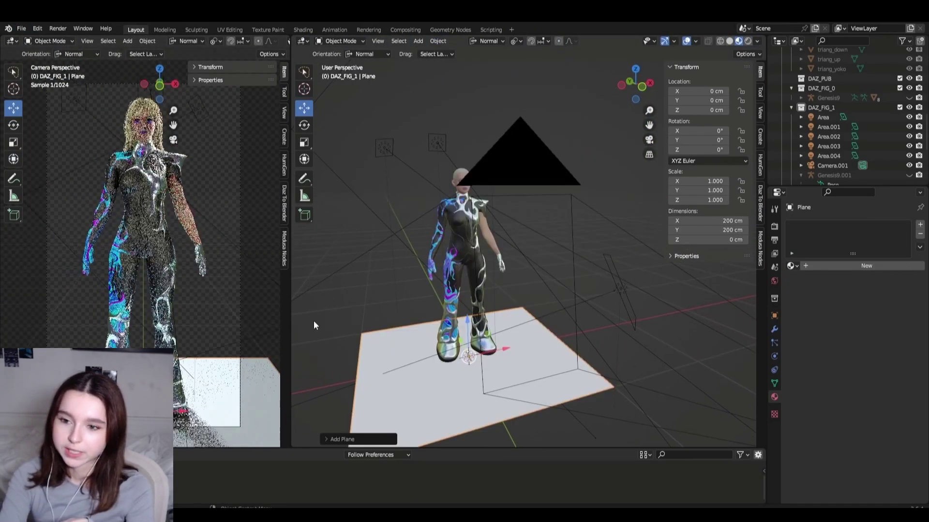
{"action": "middle_click_drag", "start_coordinate": [313, 325], "coordinate": [368, 309]}
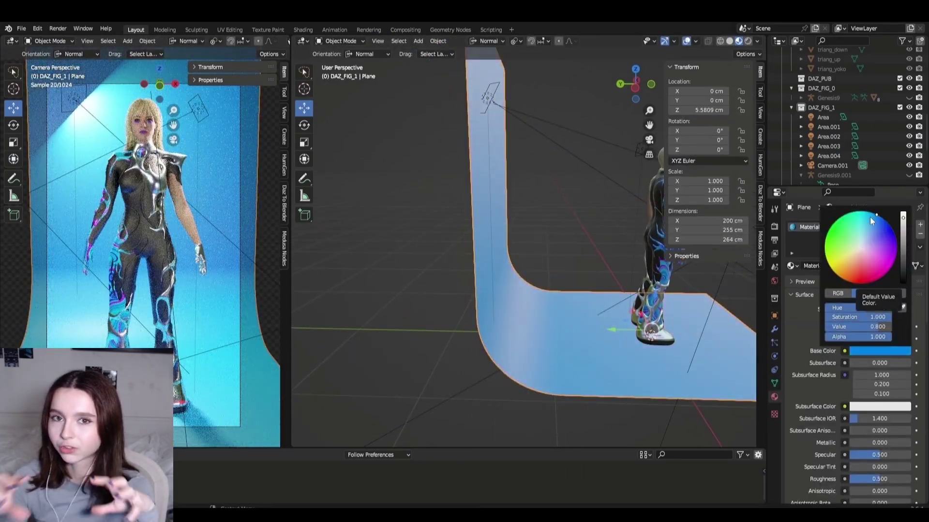
{"action": "left_click_drag", "start_coordinate": [902, 219], "coordinate": [903, 280]}
{"action": "left_click_drag", "start_coordinate": [612, 329], "coordinate": [520, 317]}
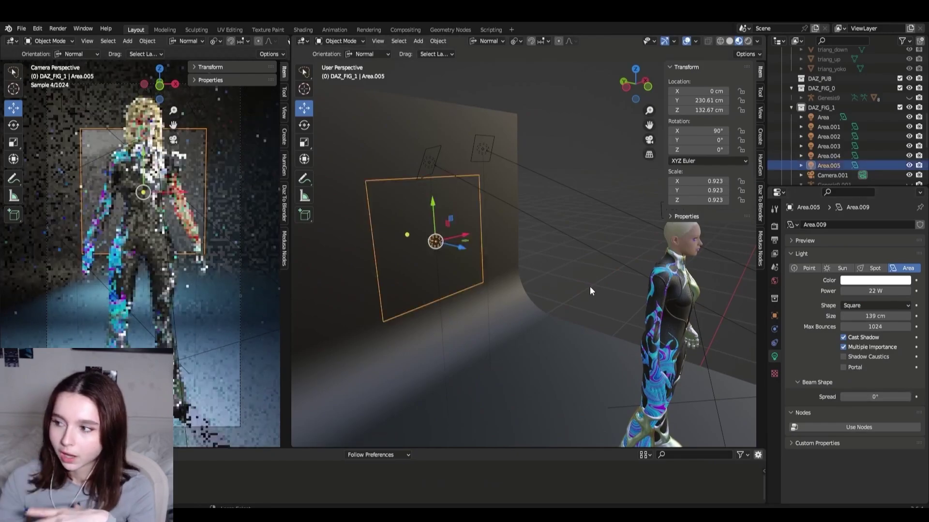
- Move the Area.005 light behind the character along Y to 123.11 cm and tint it light blue
{"action": "left_click_drag", "start_coordinate": [463, 249], "coordinate": [544, 268]}
{"action": "left_click", "coordinate": [875, 281]}
{"action": "left_click", "coordinate": [844, 180]}
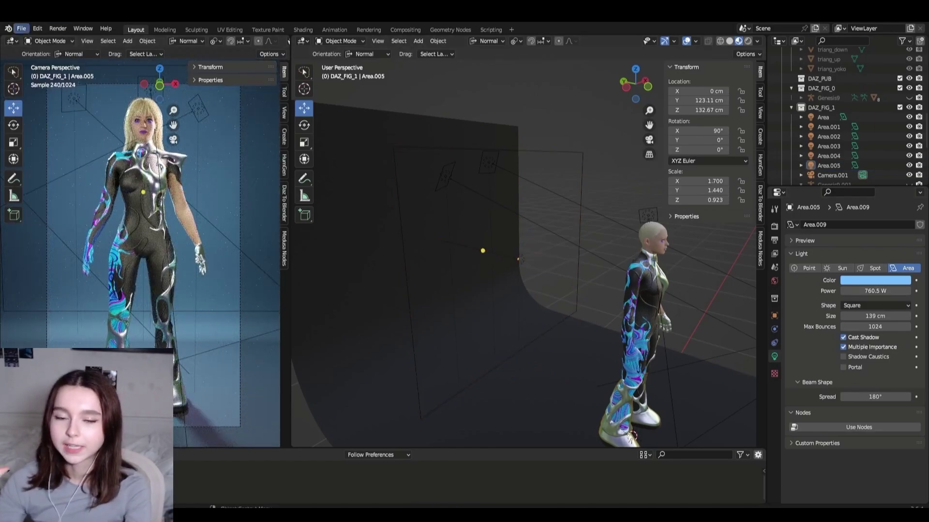
- Take the curved backdrop out of the scene and render the image
{"action": "left_click", "coordinate": [909, 165]}
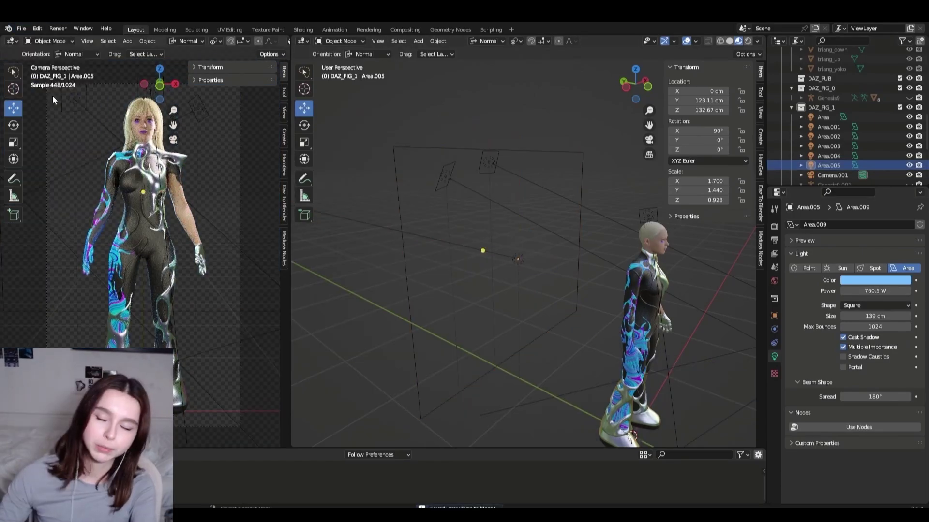
{"action": "key", "text": "F12"}
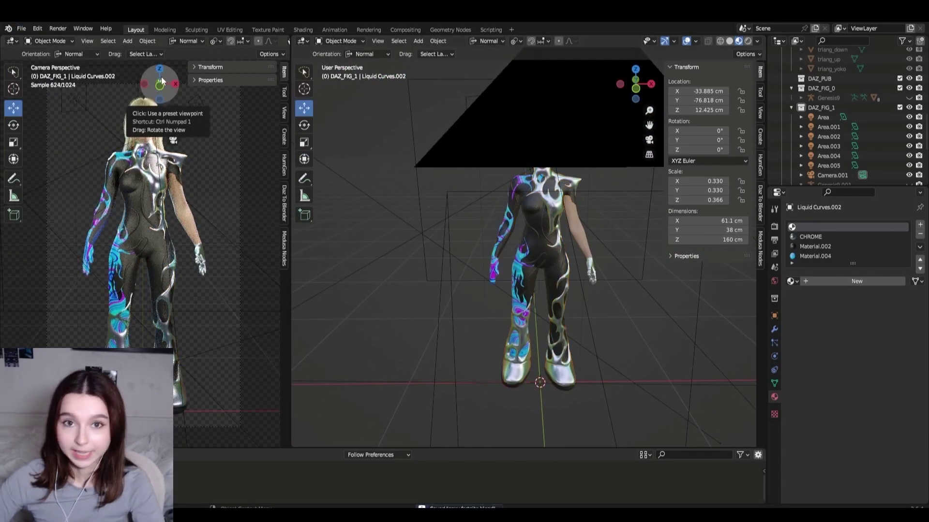
- Set the Max Samples for the final Cycles render to 3000
{"action": "left_click", "coordinate": [774, 226]}
{"action": "left_click", "coordinate": [891, 406]}
{"action": "type", "text": "3000"}
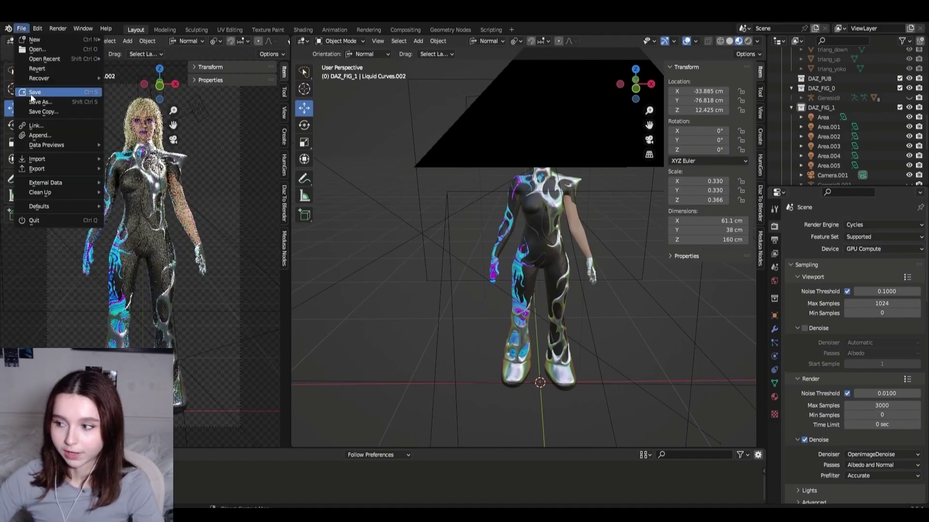
- Render the image, examine the chrome collar, bare arm and full figure in the result, and close the render
{"action": "scroll", "coordinate": [874, 316], "scroll_direction": "down", "scroll_amount": 3}
{"action": "scroll", "coordinate": [639, 405], "scroll_direction": "down", "scroll_amount": 2}
{"action": "scroll", "coordinate": [577, 327], "scroll_direction": "up", "scroll_amount": 4}
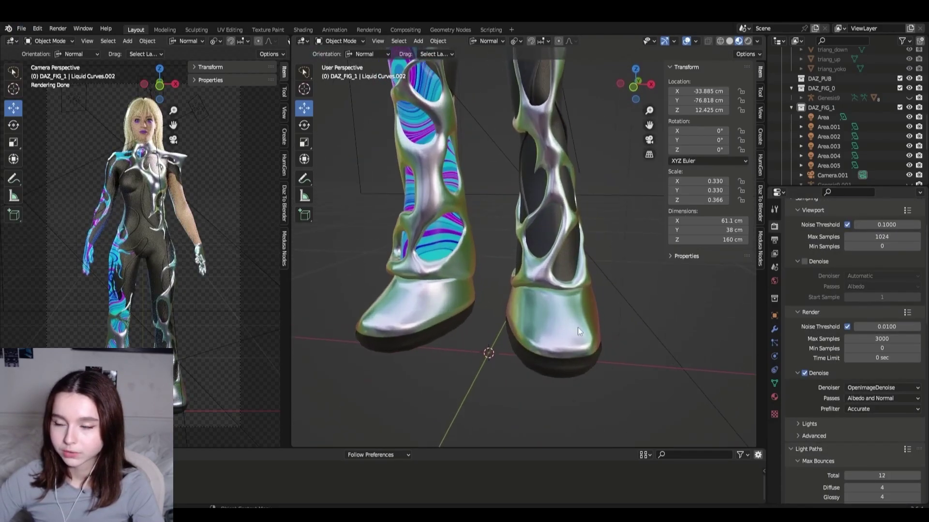
{"action": "scroll", "coordinate": [578, 327], "scroll_direction": "down", "scroll_amount": 2}
{"action": "left_click", "coordinate": [57, 28]}
{"action": "left_click", "coordinate": [73, 40]}
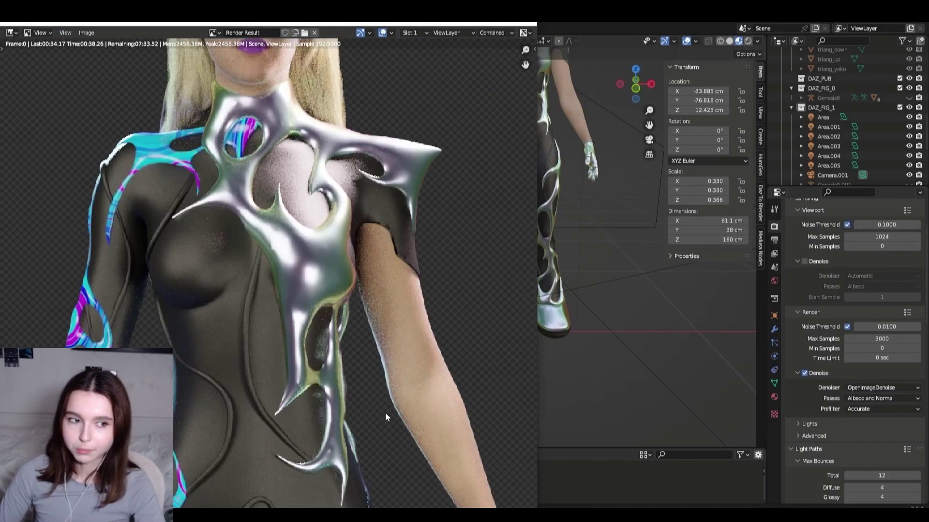
{"action": "scroll", "coordinate": [393, 356], "scroll_direction": "down", "scroll_amount": 3}
{"action": "scroll", "coordinate": [392, 353], "scroll_direction": "up", "scroll_amount": 5}
{"action": "scroll", "coordinate": [390, 352], "scroll_direction": "down", "scroll_amount": 3}
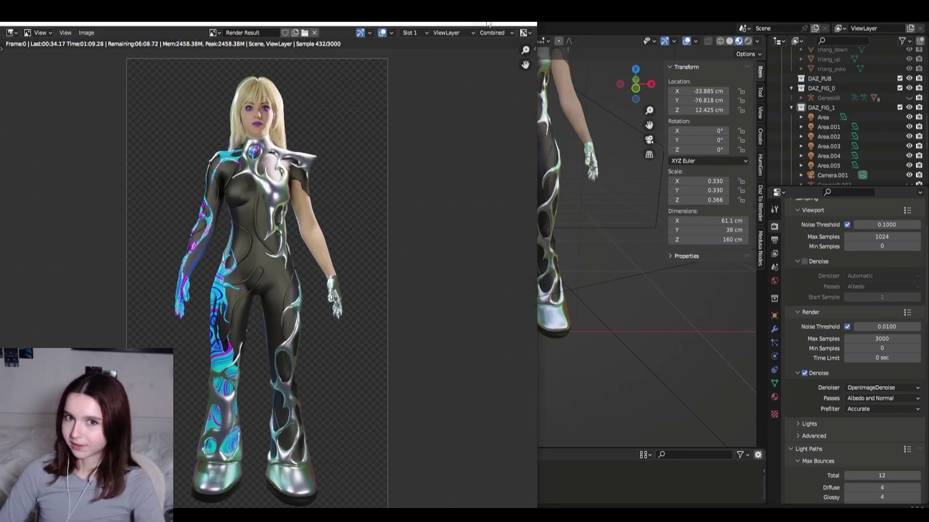
{"action": "key", "text": "Escape"}
- Sculpt the Liquid Curves.001 chrome strands along the swirled leg's outer edge with Elastic Deform from the front view
{"action": "scroll", "coordinate": [470, 329], "scroll_direction": "up", "scroll_amount": 5}
{"action": "scroll", "coordinate": [469, 328], "scroll_direction": "down", "scroll_amount": 6}
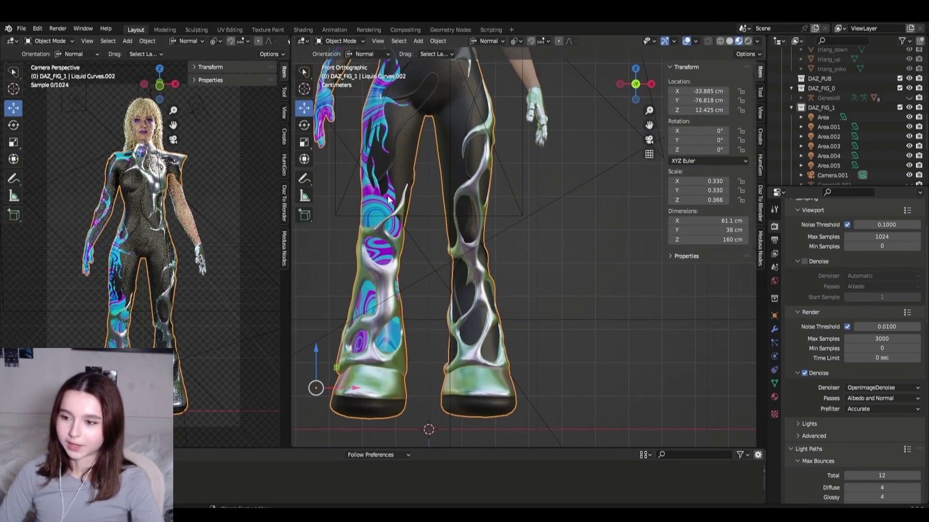
{"action": "left_click", "coordinate": [340, 41]}
{"action": "left_click", "coordinate": [340, 75]}
{"action": "key", "text": "KP_1"}
{"action": "scroll", "coordinate": [407, 148], "scroll_direction": "up", "scroll_amount": 5}
{"action": "scroll", "coordinate": [407, 148], "scroll_direction": "down", "scroll_amount": 3}
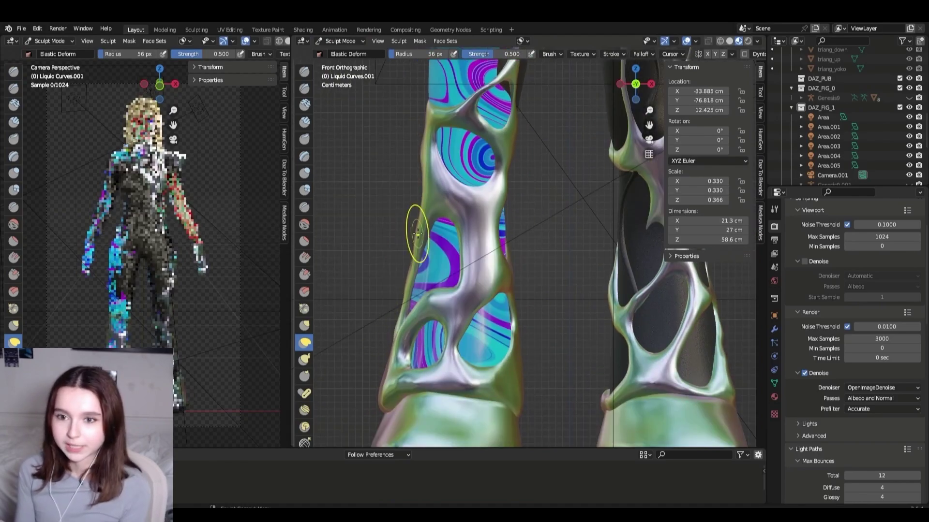
{"action": "scroll", "coordinate": [407, 148], "scroll_direction": "up", "scroll_amount": 4}
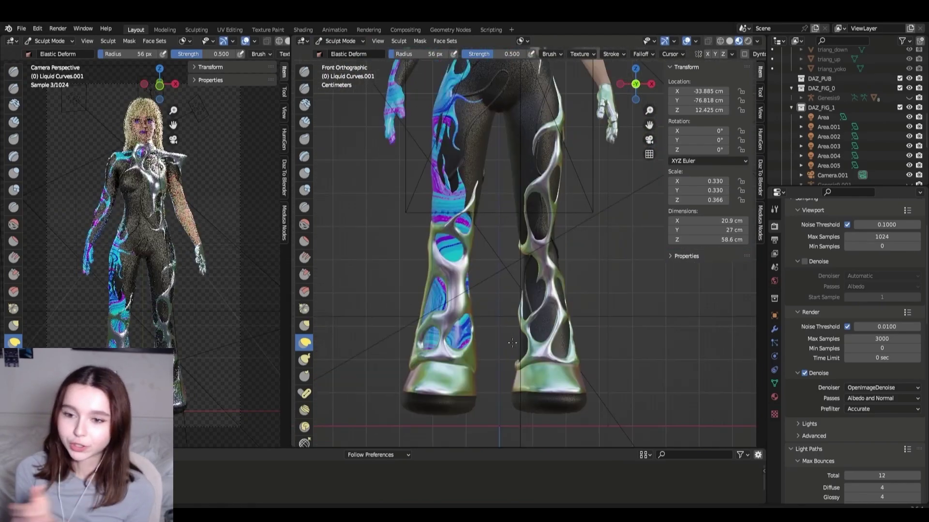
{"action": "middle_click_drag", "start_coordinate": [605, 339], "coordinate": [673, 366]}
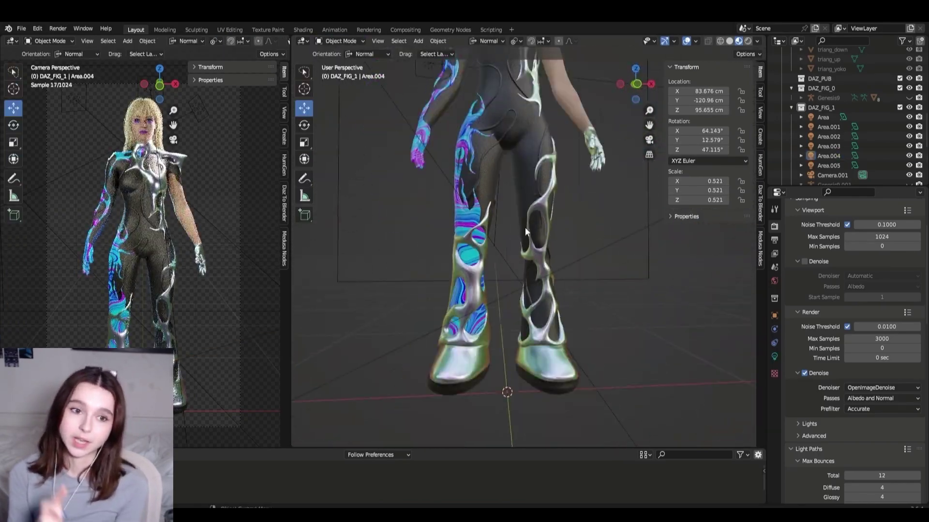
- Try to resume sculpting the chrome strands above the swirled leg's boot
{"action": "left_click", "coordinate": [340, 40]}
{"action": "left_click", "coordinate": [340, 75]}
{"action": "scroll", "coordinate": [387, 265], "scroll_direction": "up", "scroll_amount": 5}
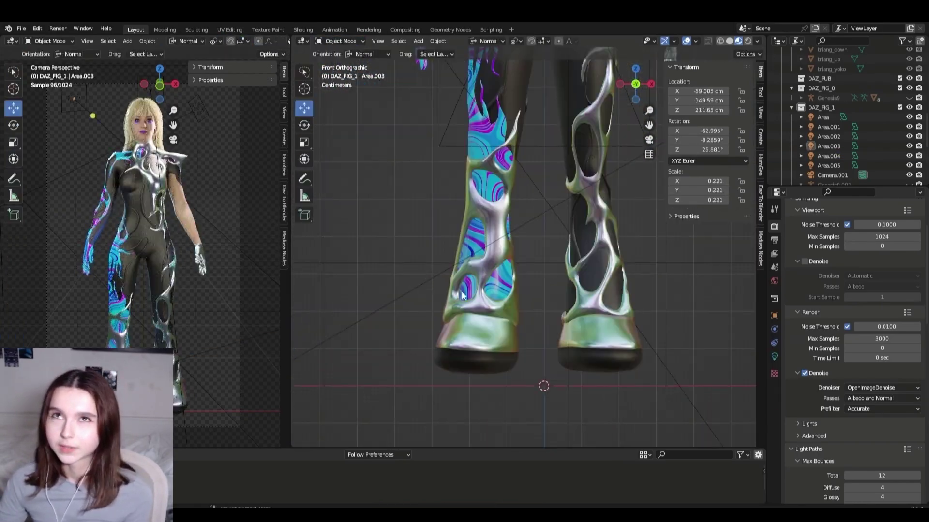
{"action": "scroll", "coordinate": [387, 266], "scroll_direction": "up", "scroll_amount": 5}
{"action": "left_click", "coordinate": [340, 41]}
{"action": "left_click", "coordinate": [340, 75]}
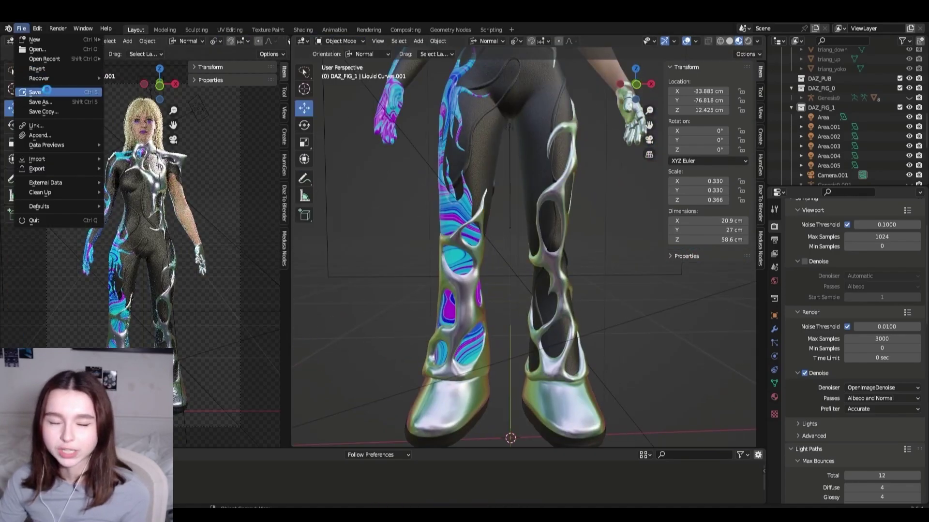
- Save the file, render the full figure again and check the render result up close
{"action": "left_click", "coordinate": [46, 91]}
{"action": "key", "text": "F12"}
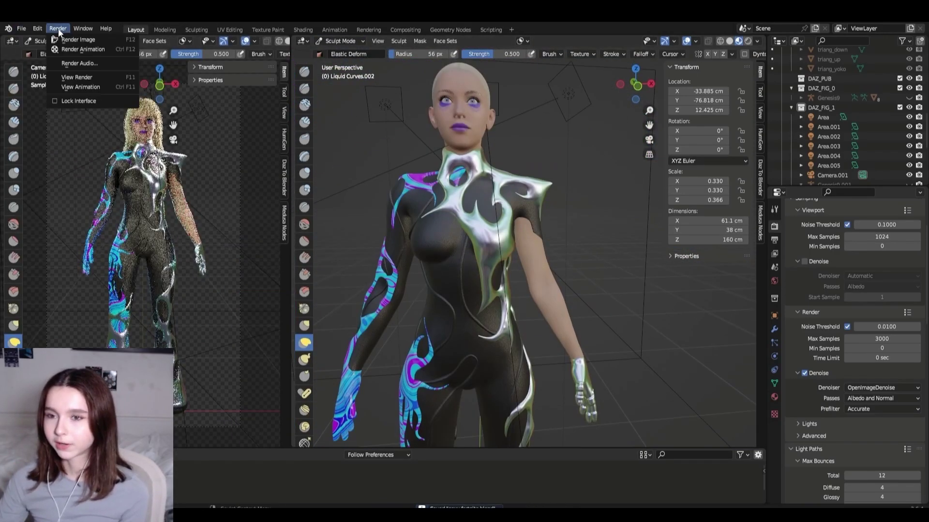
{"action": "left_click", "coordinate": [87, 41]}
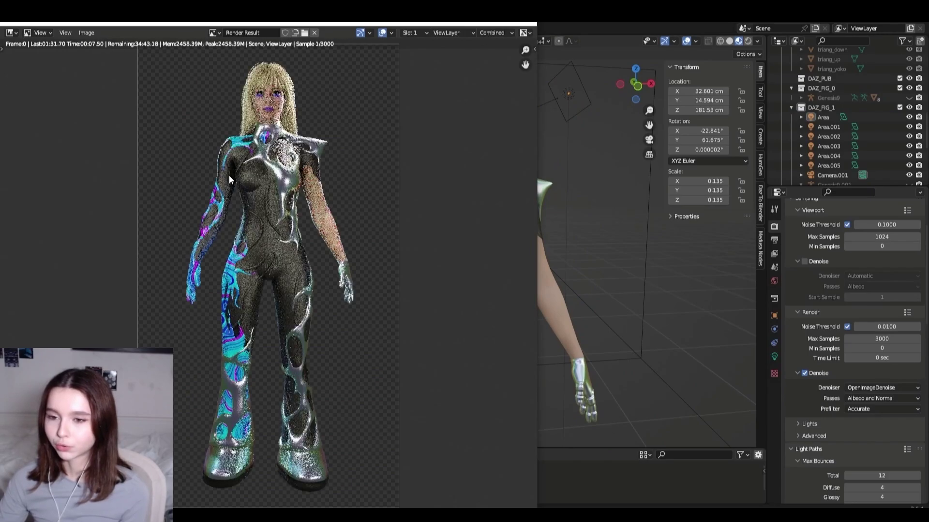
{"action": "scroll", "coordinate": [278, 287], "scroll_direction": "up", "scroll_amount": 5}
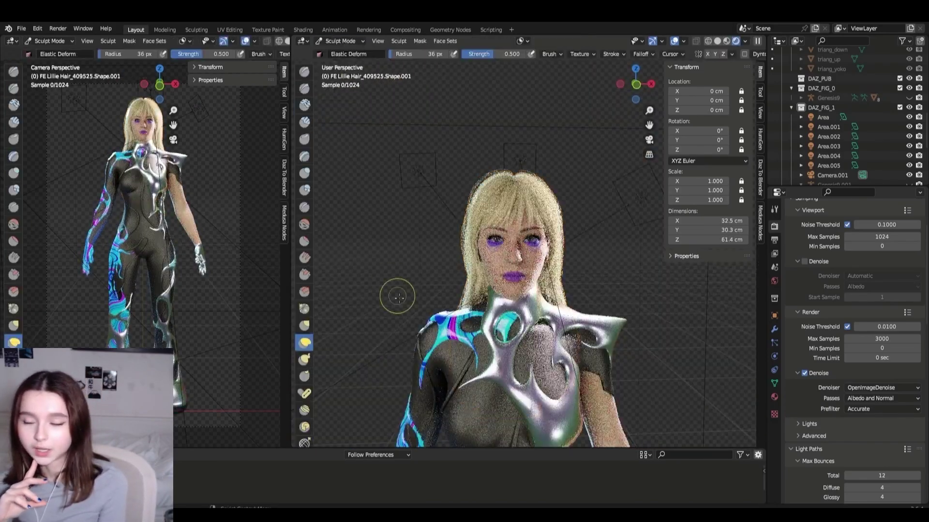
- Switch sculpting from the hair to Liquid Curves.002 and refine the chrome collar's upper edge around the neck with Elastic Deform
{"action": "key", "text": "alt+q"}
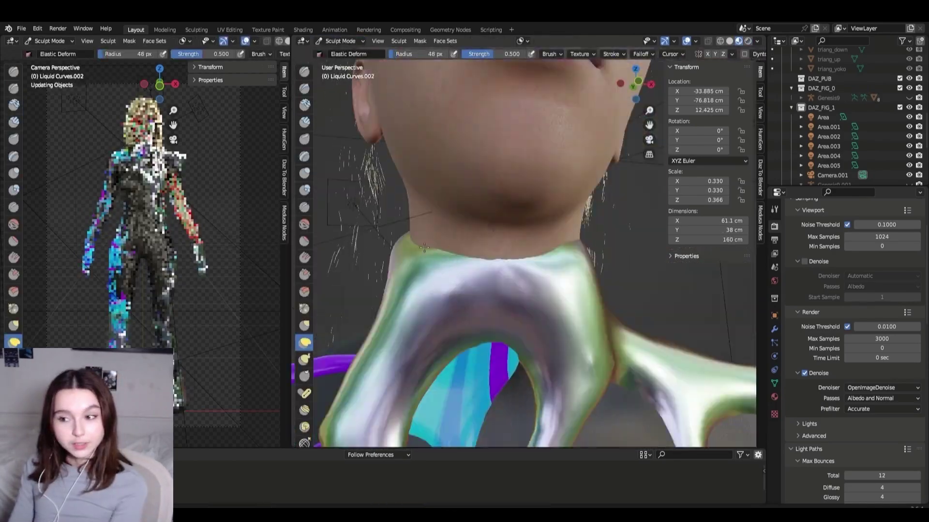
{"action": "scroll", "coordinate": [424, 247], "scroll_direction": "down", "scroll_amount": 5}
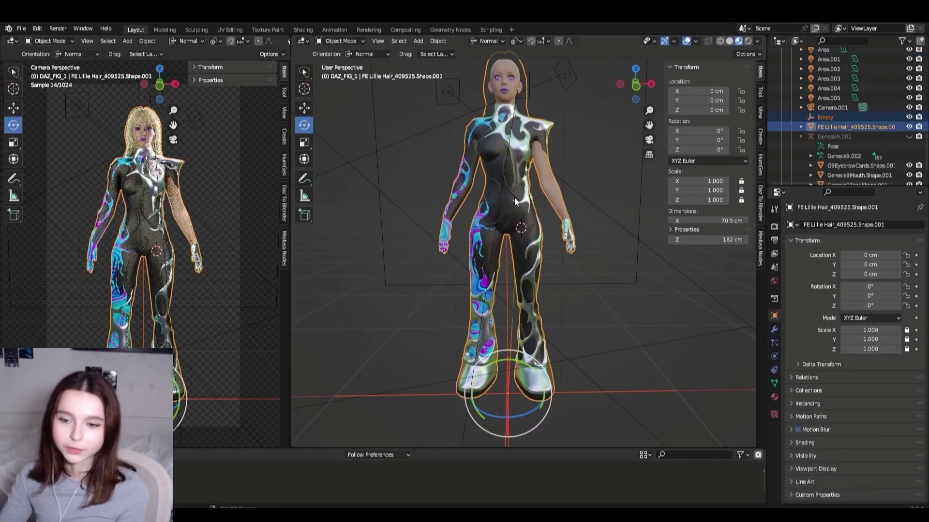
- Bring the animation timeline into view and set the output frame rate to 25 fps
{"action": "left_click_drag", "start_coordinate": [488, 406], "coordinate": [517, 361]}
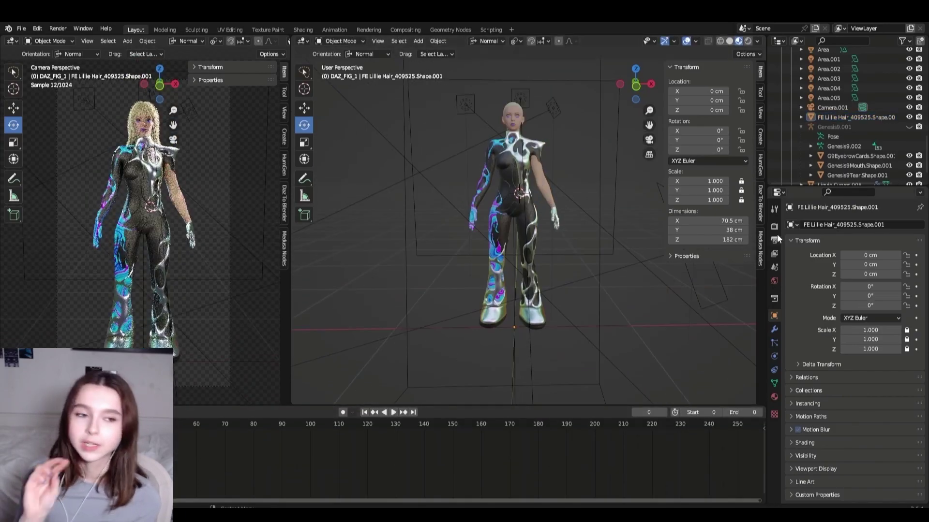
{"action": "left_click", "coordinate": [775, 241]}
{"action": "left_click", "coordinate": [892, 313]}
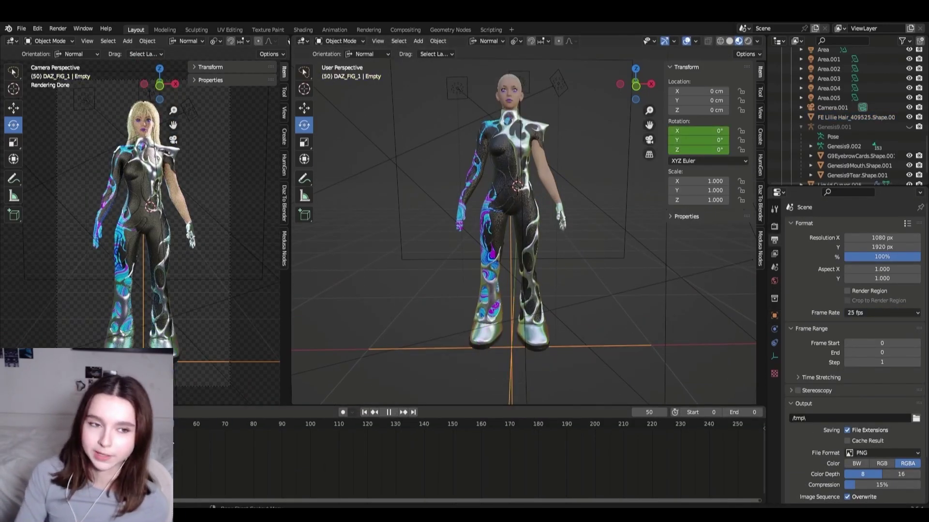
- Keyframe the Empty's rotation for a full turn, reaching Z 360° at frame 100, and set the end frame to 100
{"action": "left_click", "coordinate": [512, 361]}
{"action": "key", "text": "i"}
{"action": "left_click", "coordinate": [506, 331]}
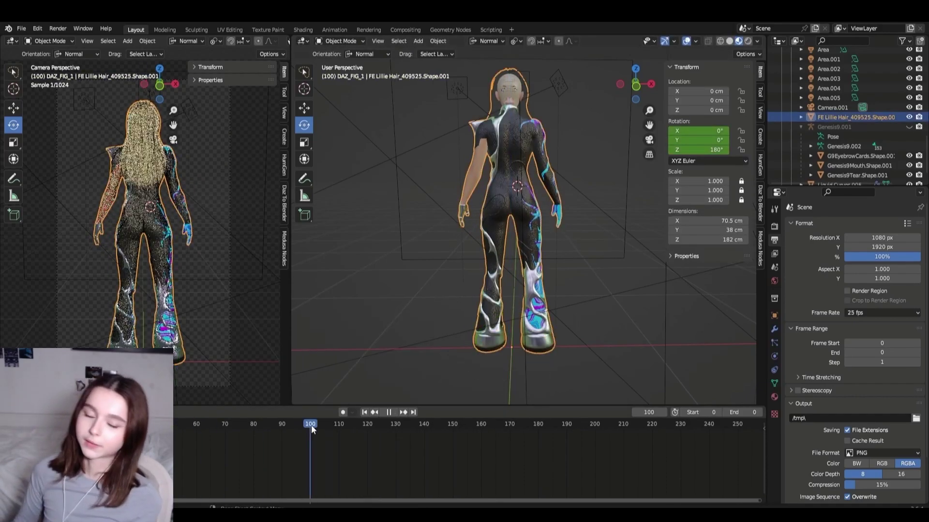
{"action": "key", "text": "space"}
{"action": "left_click", "coordinate": [884, 353]}
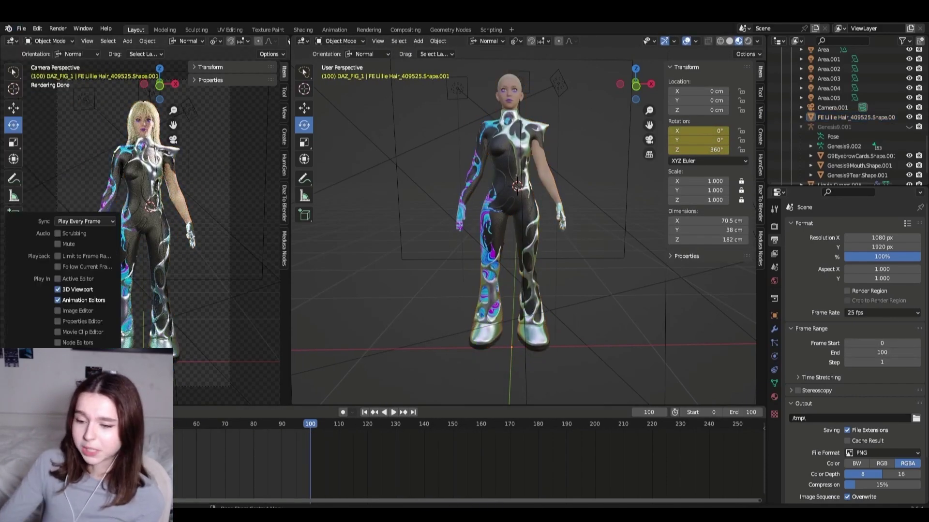
- Open the rotation animation in the Graph Editor and set the output path to the render animation folder
{"action": "key", "text": "ctrl+Tab"}
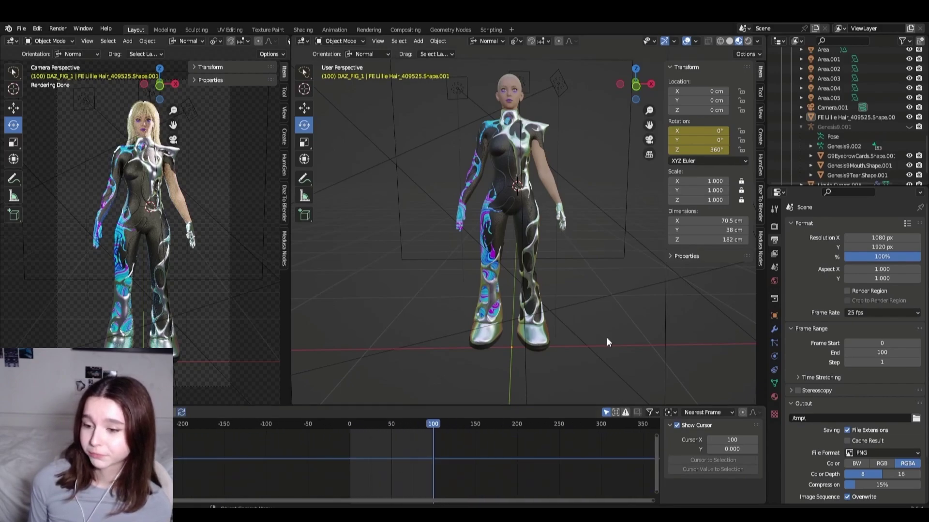
{"action": "left_click", "coordinate": [512, 344]}
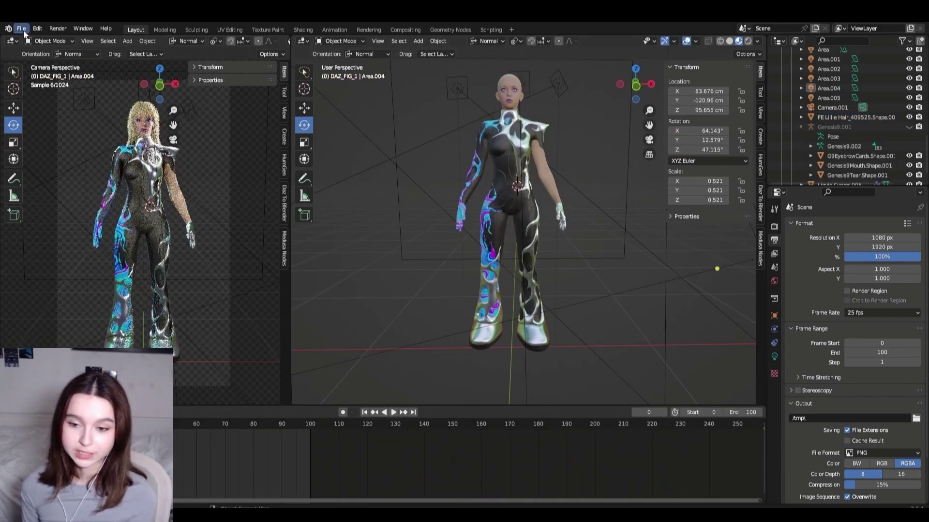
{"action": "left_click_drag", "start_coordinate": [706, 91], "coordinate": [721, 91]}
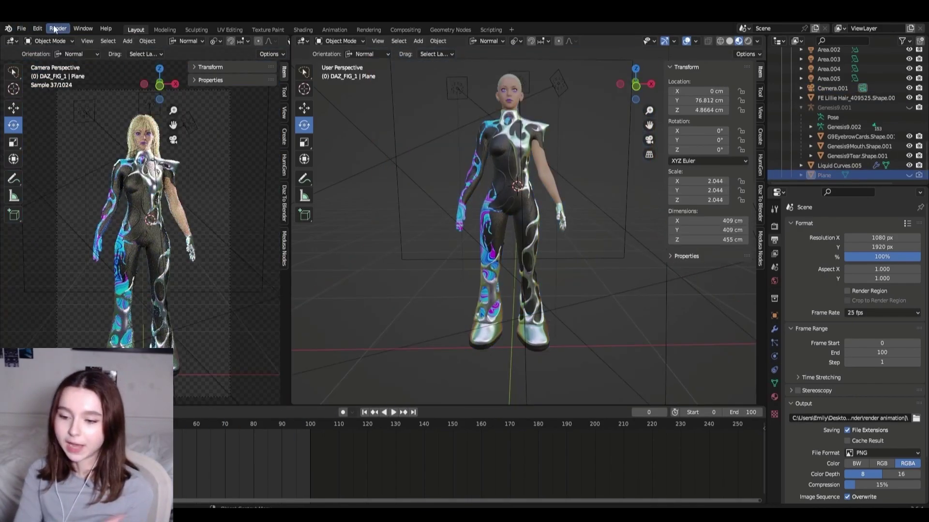
- Set the render's maximum samples to 2000 and start the render
{"action": "key", "text": "F12"}
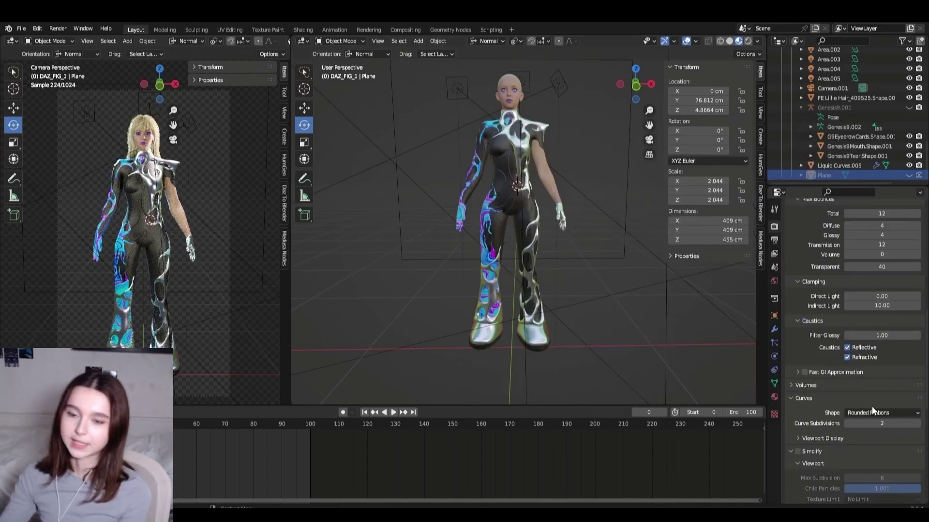
{"action": "scroll", "coordinate": [859, 338], "scroll_direction": "up", "scroll_amount": 15}
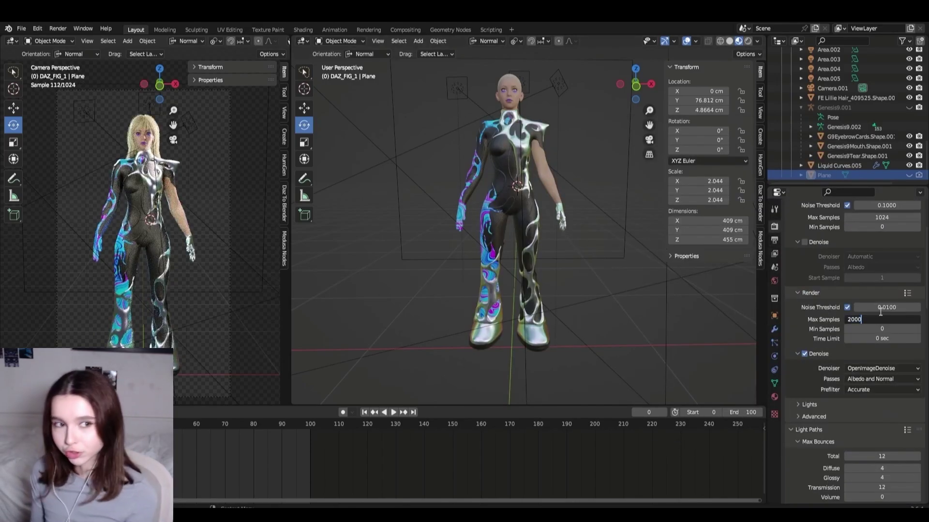
{"action": "key", "text": "F12"}
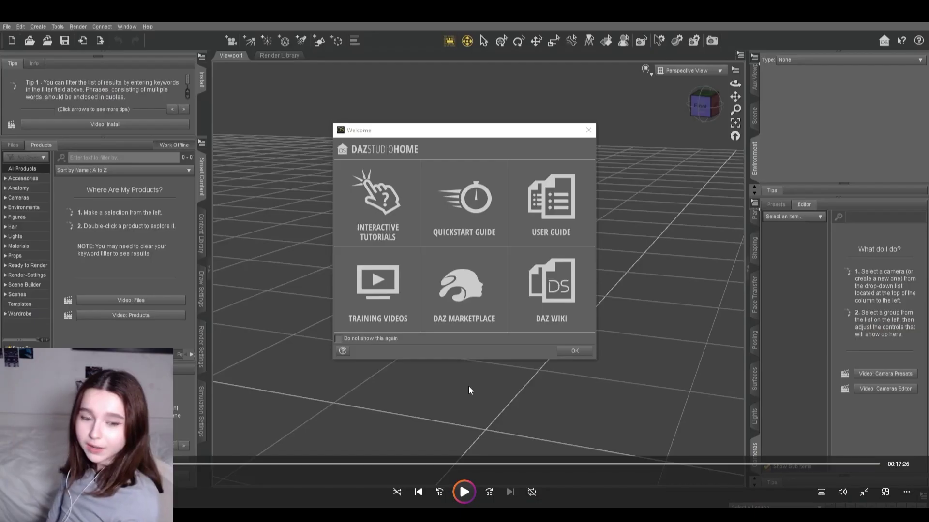